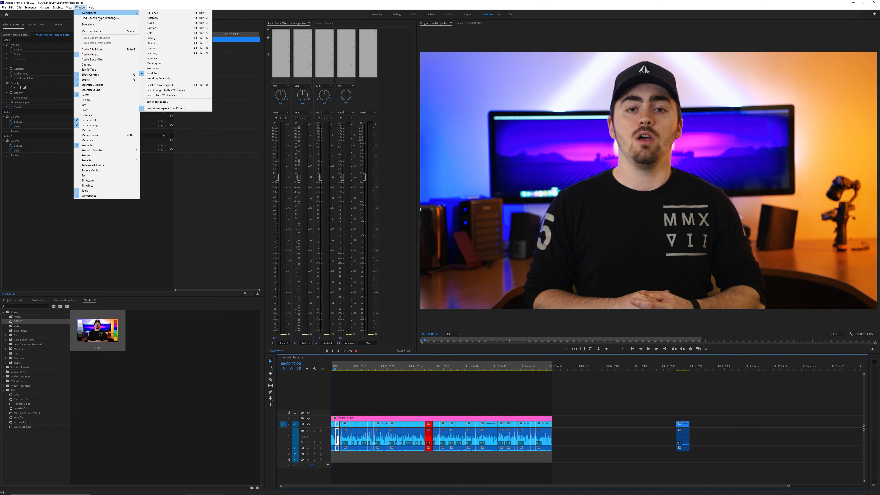
Step: Switch to the Captions workspace, show the Text panel, and begin a sequence transcript
{"action": "left_click", "coordinate": [152, 28]}
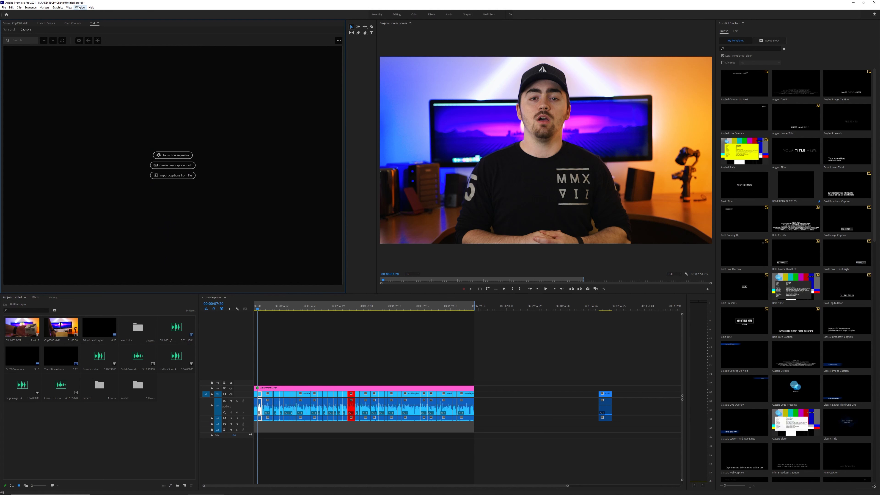
{"action": "left_click", "coordinate": [80, 7]}
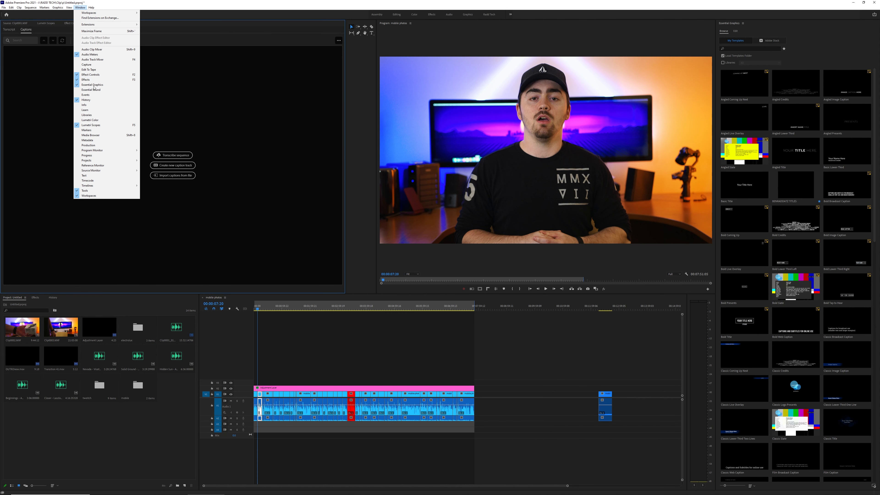
{"action": "left_click", "coordinate": [88, 176]}
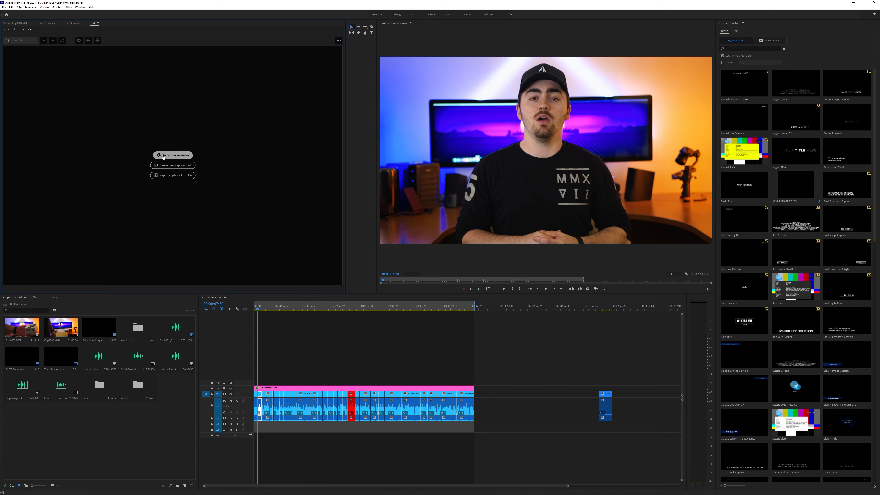
{"action": "left_click", "coordinate": [170, 156]}
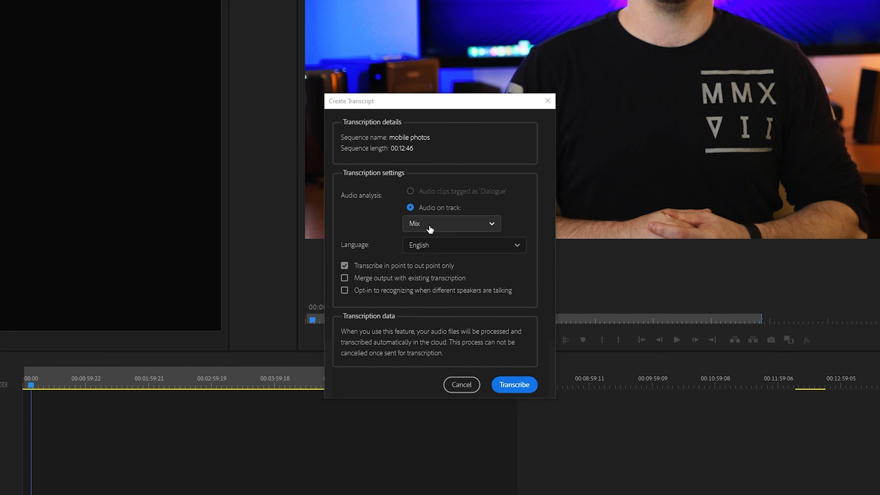
Step: Keep Mix as the audio track, toggle the in/out-only option, and transcribe the sequence
{"action": "left_click", "coordinate": [430, 228]}
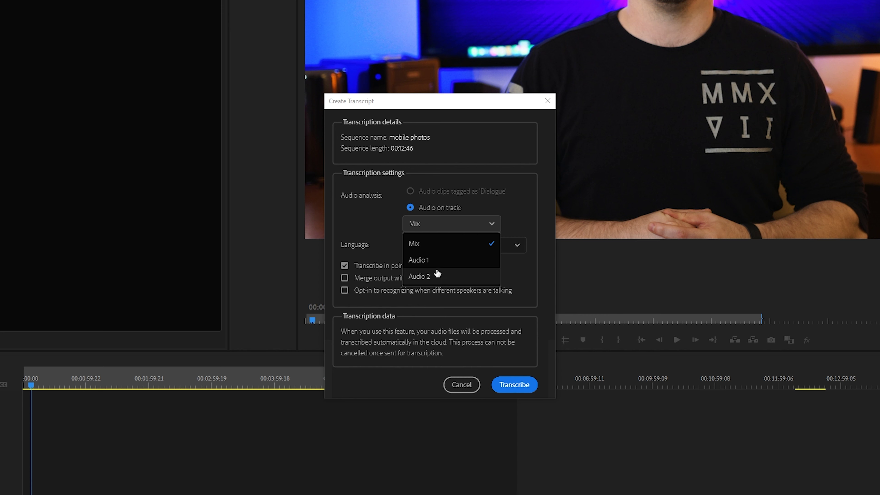
{"action": "left_click", "coordinate": [385, 225]}
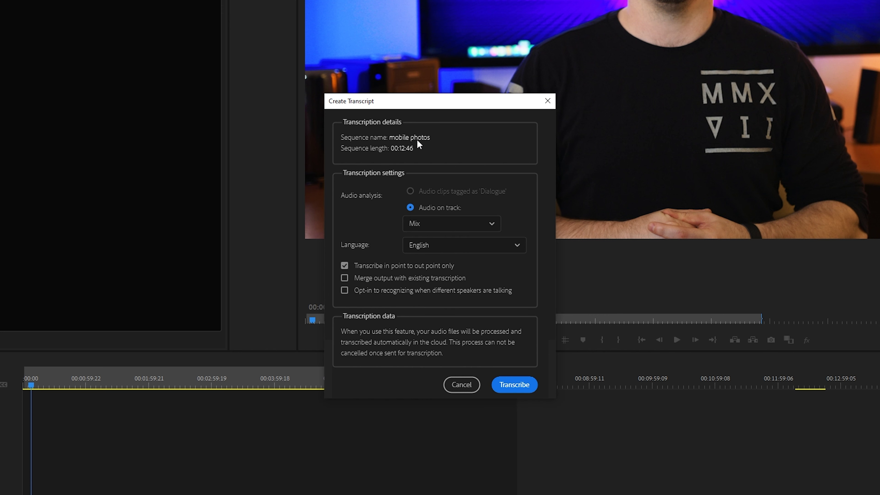
{"action": "left_click", "coordinate": [427, 224]}
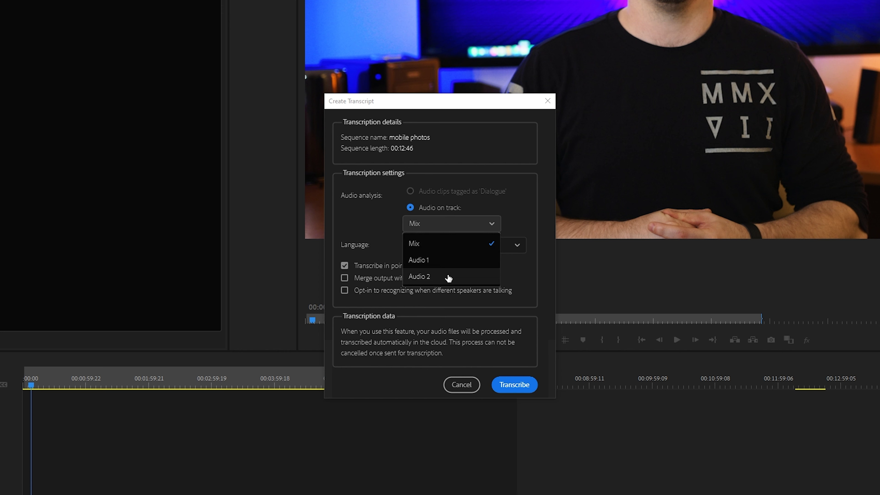
{"action": "left_click", "coordinate": [444, 316]}
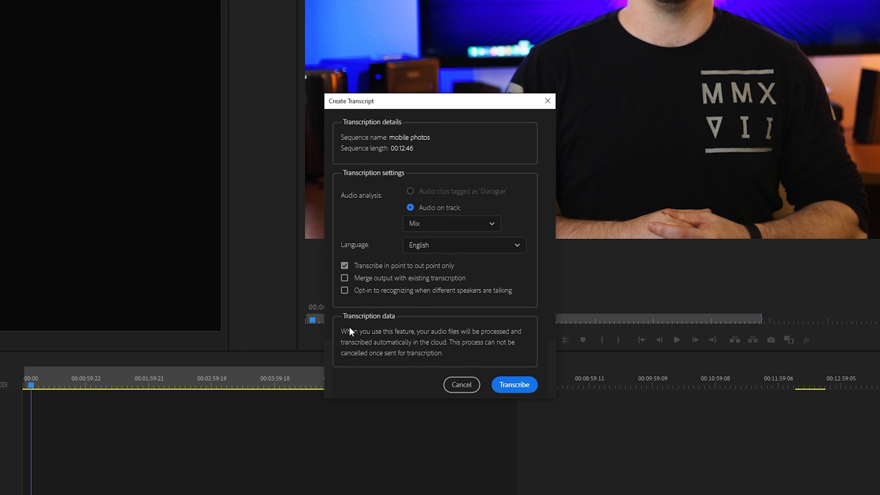
{"action": "left_click", "coordinate": [356, 266]}
{"action": "left_click", "coordinate": [515, 384]}
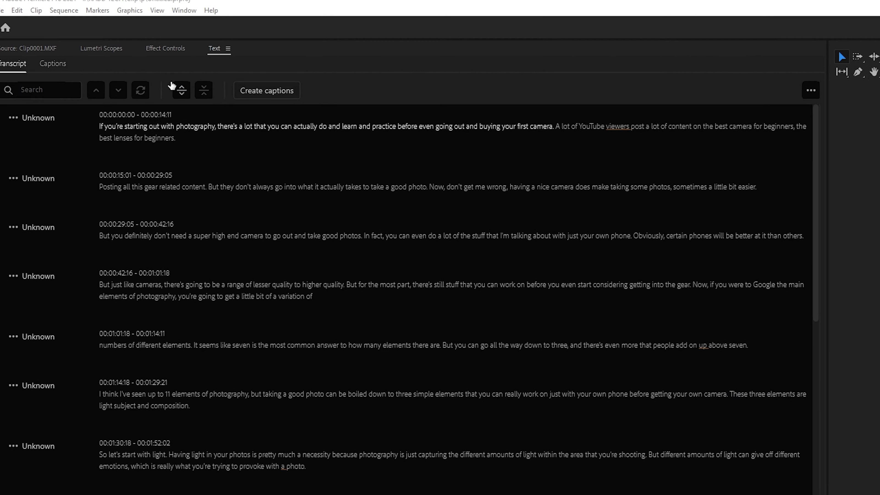
Step: Start creating captions from the finished transcript
{"action": "left_click", "coordinate": [261, 97]}
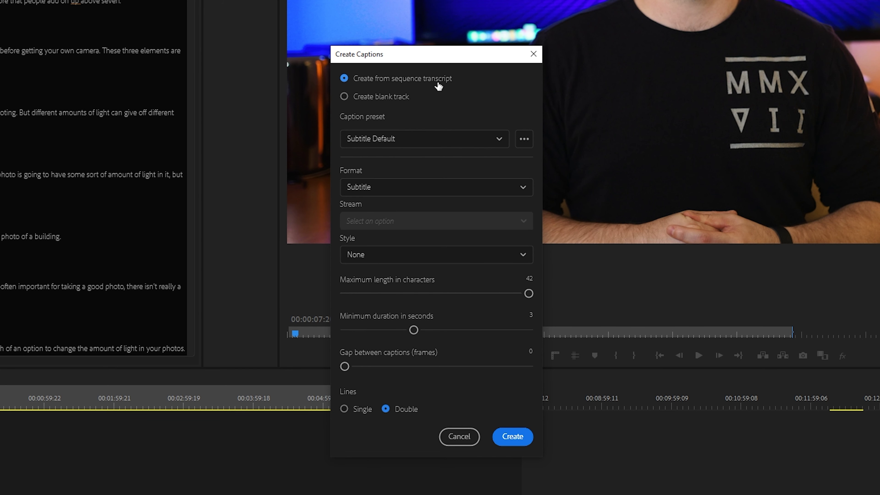
Step: Create captions with the Subtitle Default preset, Subtitle format and no style
{"action": "left_click", "coordinate": [391, 139]}
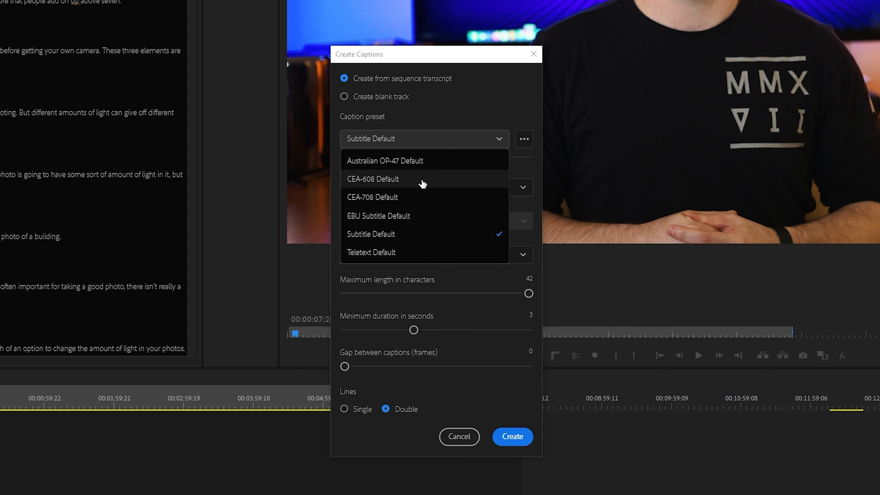
{"action": "left_click", "coordinate": [408, 237]}
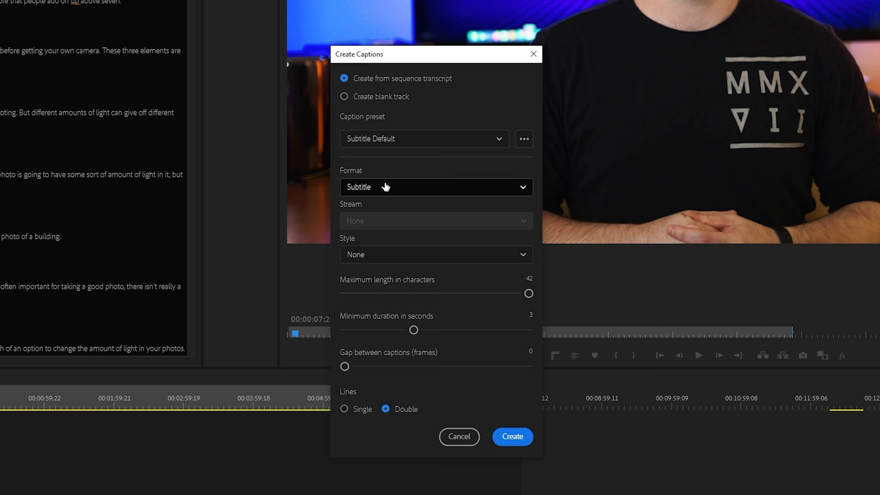
{"action": "left_click", "coordinate": [383, 188]}
{"action": "left_click", "coordinate": [382, 281]}
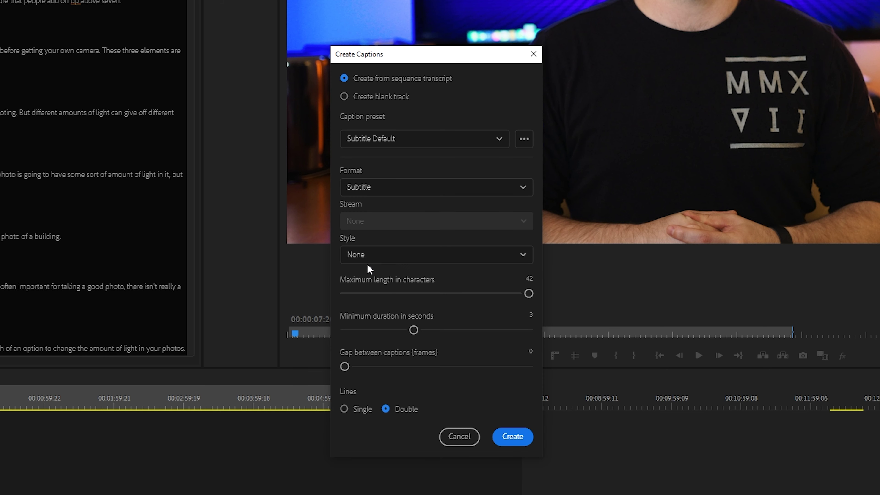
{"action": "left_click", "coordinate": [369, 264]}
{"action": "left_click", "coordinate": [379, 259]}
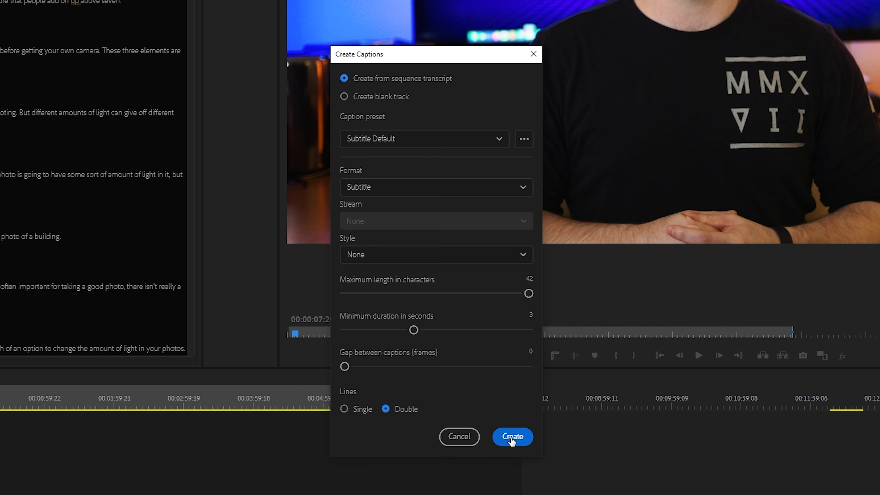
{"action": "left_click", "coordinate": [511, 438]}
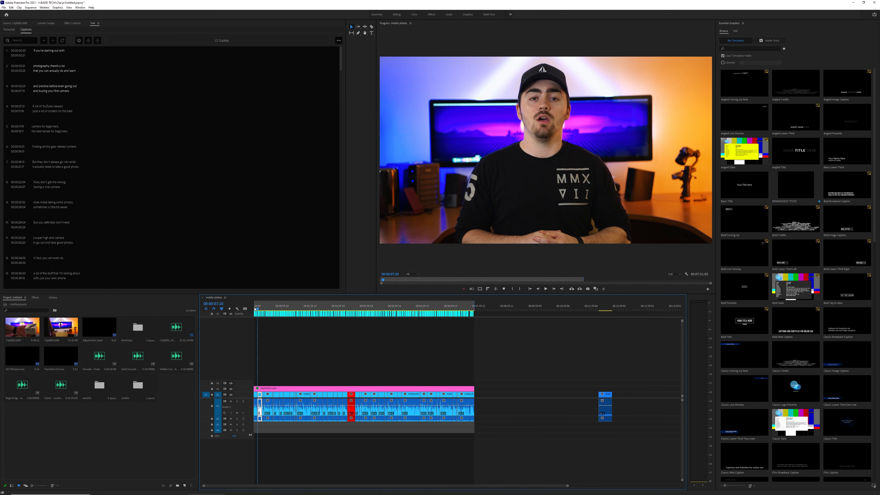
Step: Scrub the opening captions and extend caption 7's end to 00:00:22:06, then play
{"action": "left_click", "coordinate": [255, 308]}
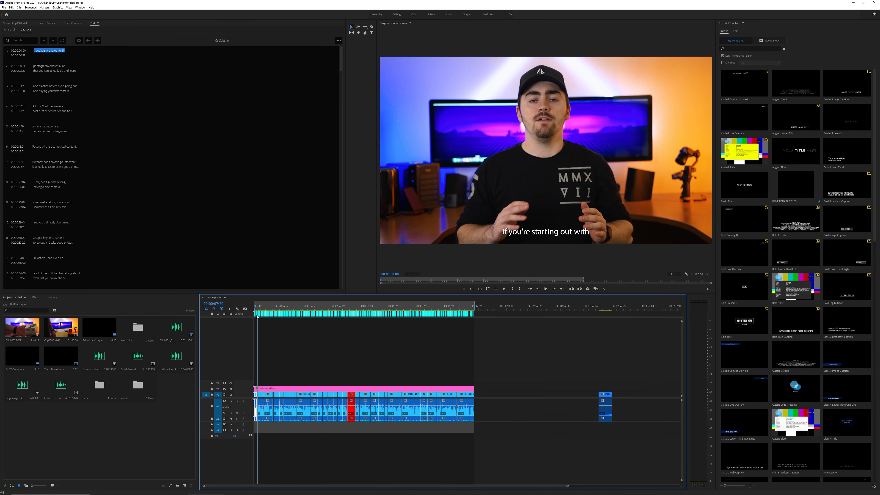
{"action": "key", "text": "="}
{"action": "key", "text": "="}
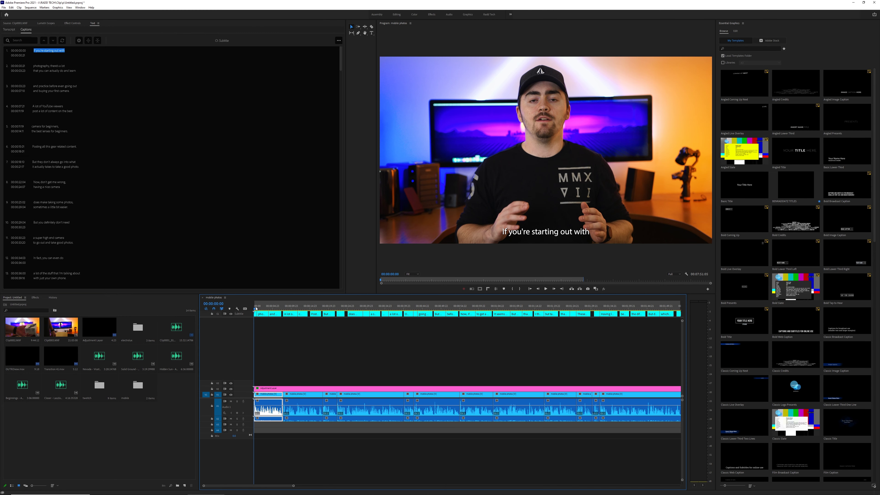
{"action": "left_click_drag", "start_coordinate": [256, 308], "coordinate": [358, 314]}
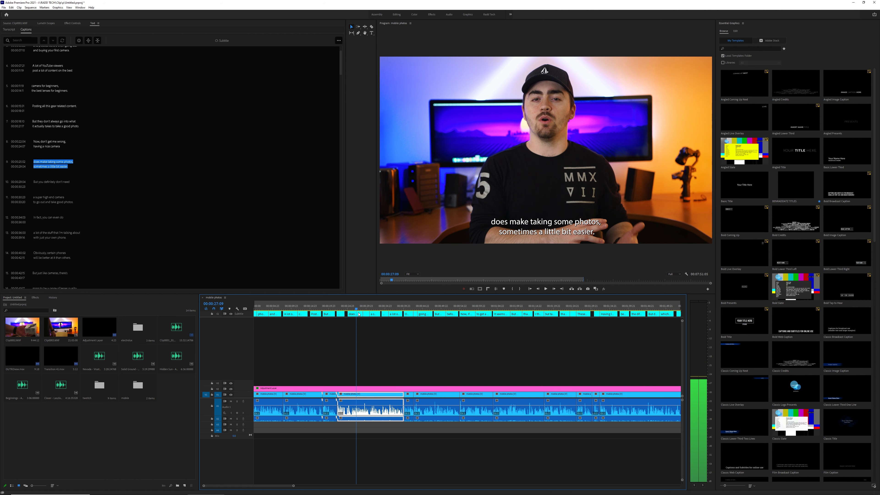
{"action": "key", "text": "equal"}
{"action": "key", "text": "equal"}
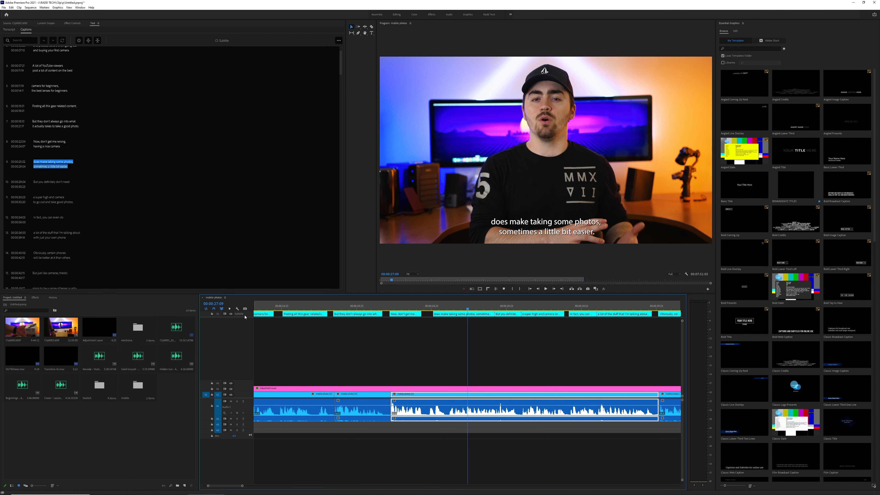
{"action": "left_click_drag", "start_coordinate": [272, 314], "coordinate": [279, 315]}
{"action": "left_click", "coordinate": [390, 307]}
{"action": "left_click_drag", "start_coordinate": [390, 307], "coordinate": [391, 308]}
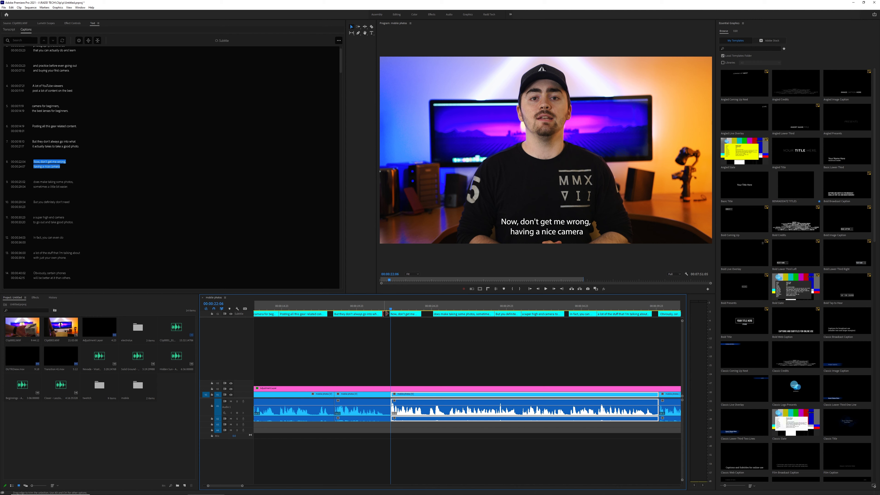
{"action": "left_click_drag", "start_coordinate": [387, 314], "coordinate": [391, 314]}
{"action": "key", "text": "space"}
Step: Extend caption 6 and the 'and practice' and 'camera for beginners' captions to close gaps
{"action": "left_click_drag", "start_coordinate": [419, 309], "coordinate": [428, 314]}
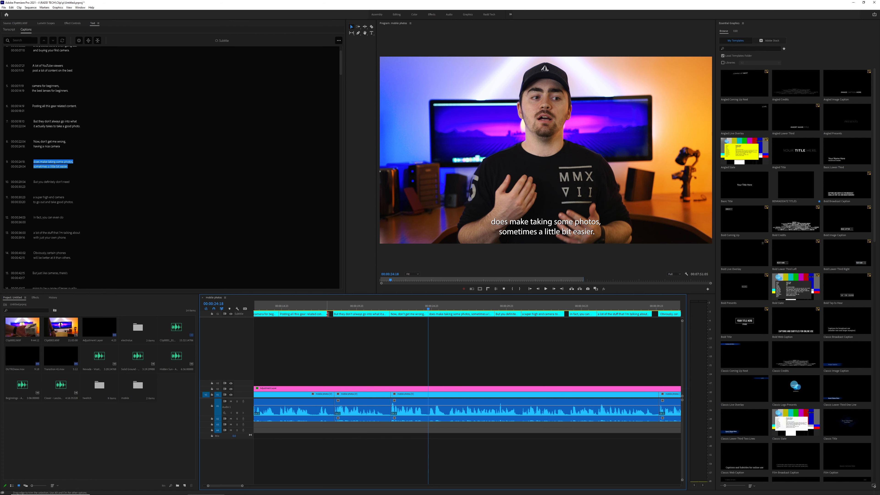
{"action": "left_click_drag", "start_coordinate": [328, 314], "coordinate": [333, 314]}
{"action": "scroll", "coordinate": [342, 335], "scroll_direction": "up", "scroll_amount": 5}
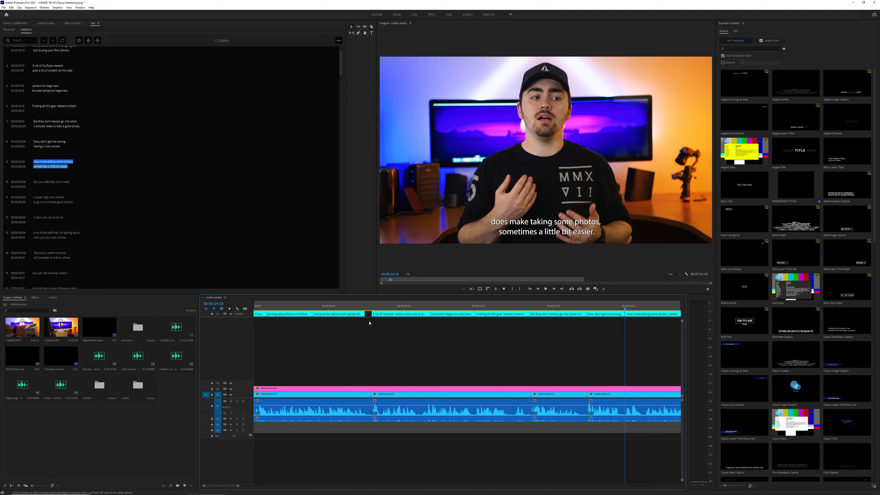
{"action": "left_click_drag", "start_coordinate": [363, 315], "coordinate": [371, 315]}
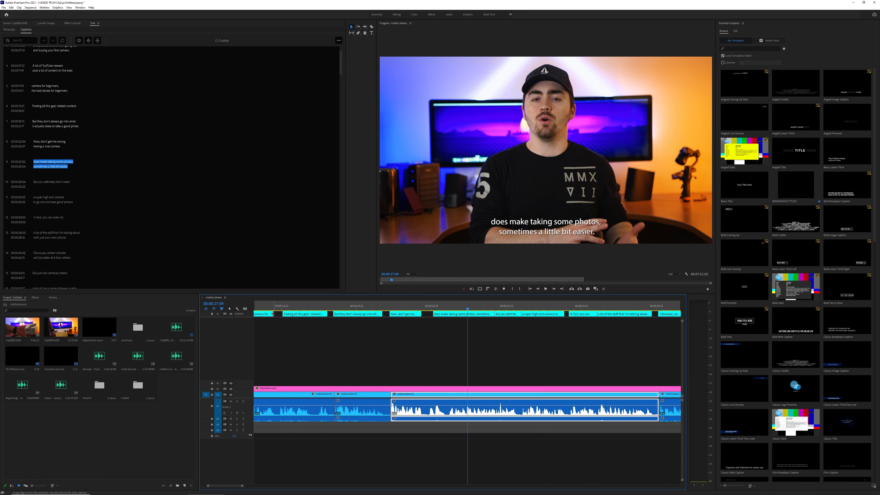
{"action": "left_click_drag", "start_coordinate": [273, 313], "coordinate": [280, 314]}
{"action": "left_click", "coordinate": [390, 308]}
{"action": "left_click_drag", "start_coordinate": [390, 308], "coordinate": [390, 314]}
{"action": "key", "text": "space"}
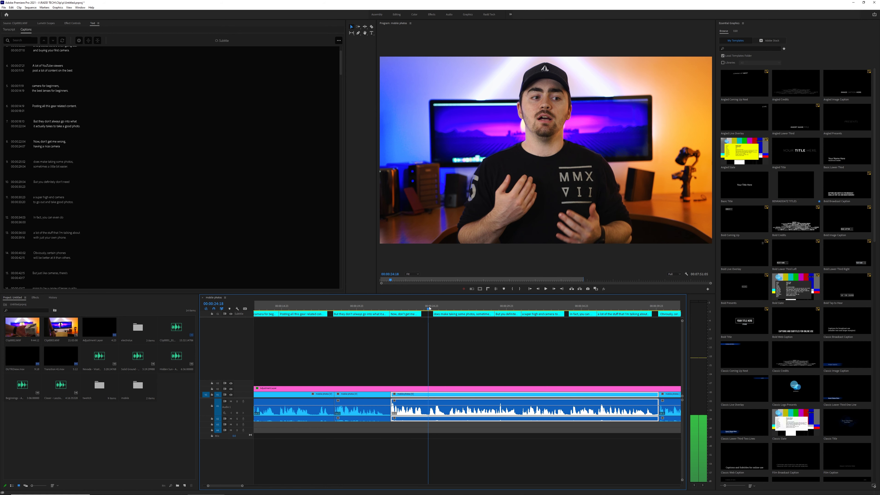
Step: Start 'does make taking some photos' earlier, lengthen 'Posting all this gear' and replay
{"action": "left_click_drag", "start_coordinate": [433, 314], "coordinate": [428, 314]}
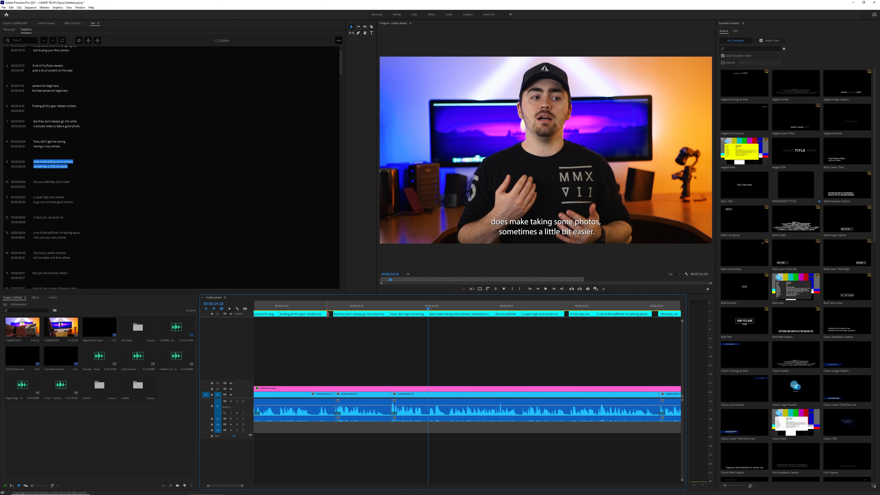
{"action": "left_click_drag", "start_coordinate": [327, 313], "coordinate": [333, 314]}
{"action": "scroll", "coordinate": [343, 335], "scroll_direction": "up", "scroll_amount": 5}
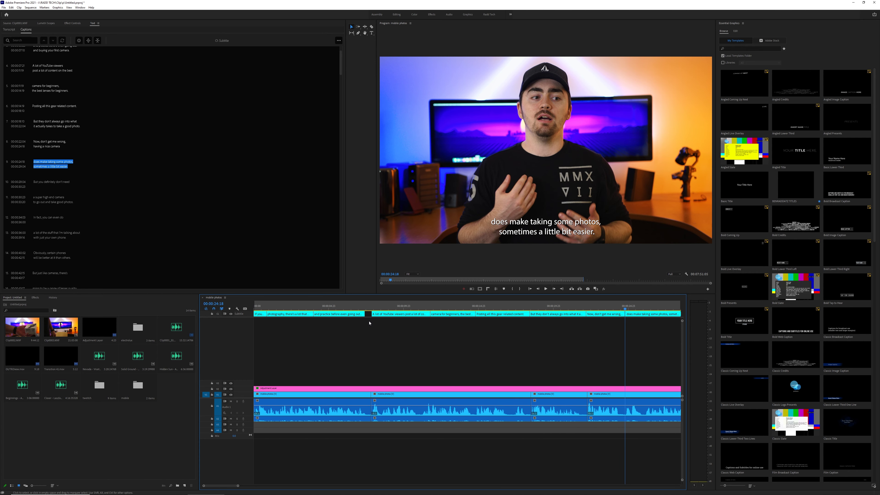
{"action": "left_click_drag", "start_coordinate": [363, 314], "coordinate": [372, 314]}
{"action": "left_click", "coordinate": [296, 308]}
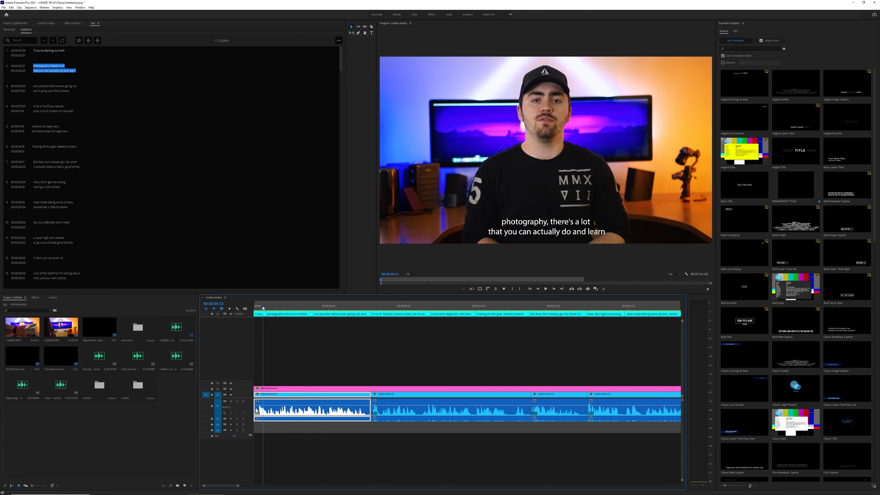
{"action": "left_click_drag", "start_coordinate": [300, 311], "coordinate": [625, 321]}
{"action": "key", "text": "space"}
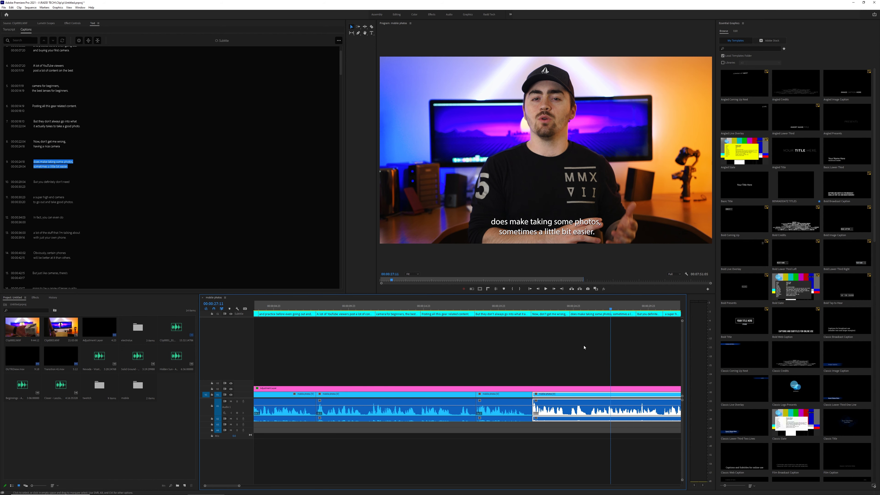
Step: Fix the last caption to end with 'next one; peace'
{"action": "scroll", "coordinate": [499, 353], "scroll_direction": "down", "scroll_amount": 10}
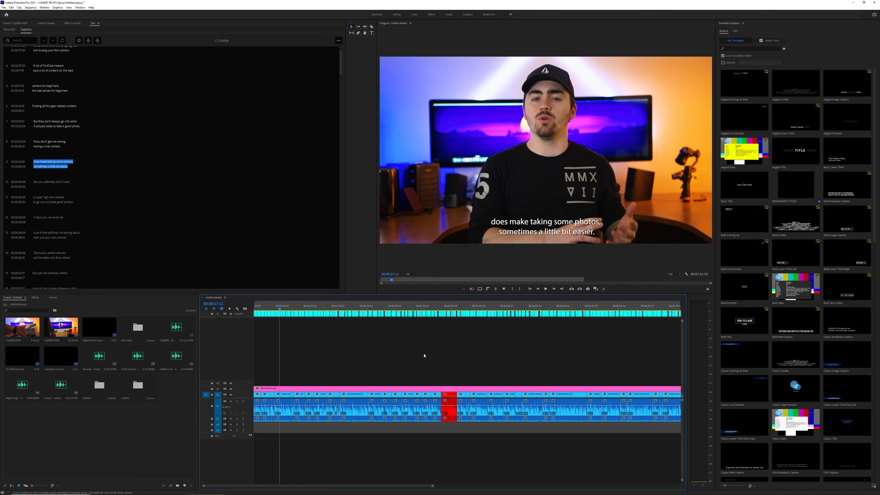
{"action": "scroll", "coordinate": [379, 350], "scroll_direction": "up", "scroll_amount": 3}
{"action": "scroll", "coordinate": [90, 146], "scroll_direction": "up", "scroll_amount": 2}
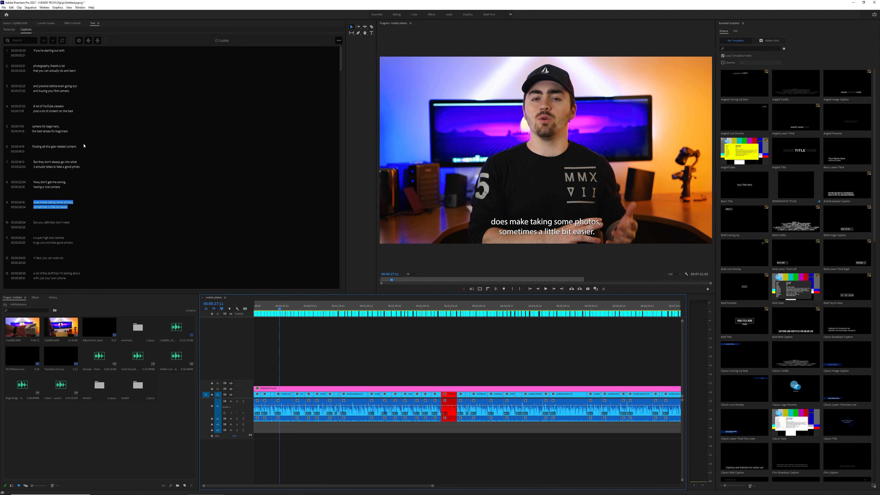
{"action": "scroll", "coordinate": [83, 145], "scroll_direction": "down", "scroll_amount": 20}
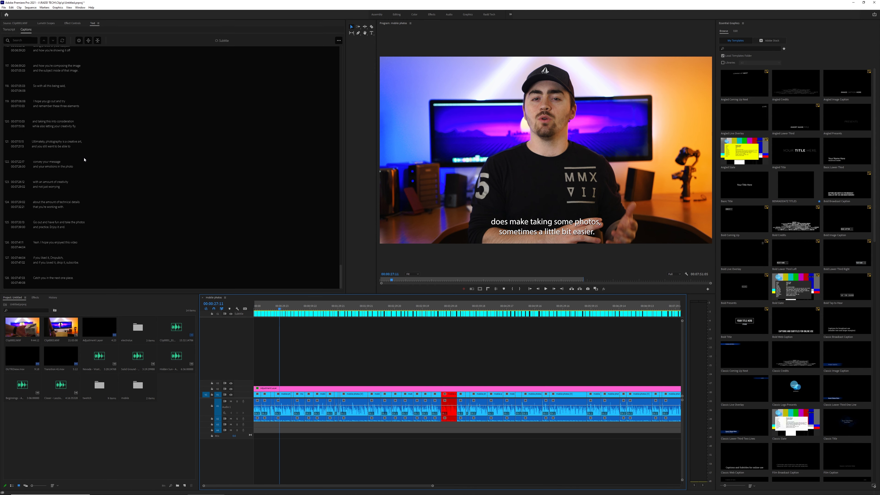
{"action": "double_click", "coordinate": [68, 280]}
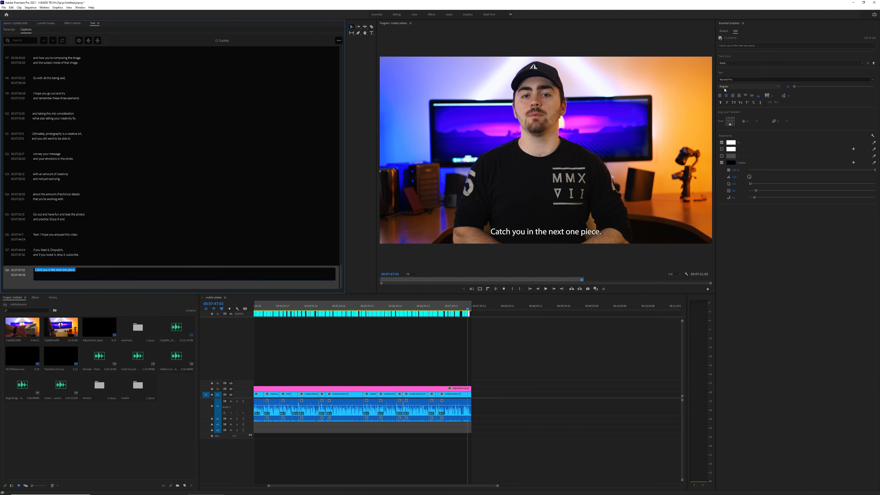
{"action": "left_click", "coordinate": [604, 233]}
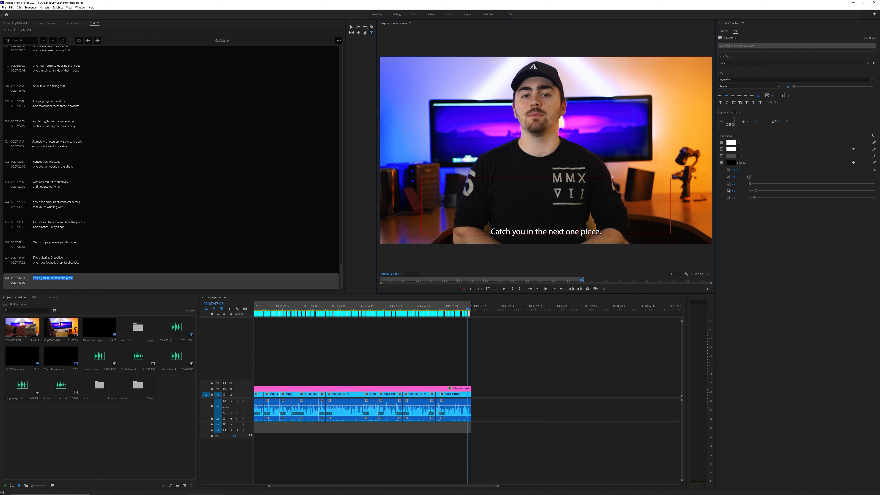
{"action": "type", "text": "; p"}
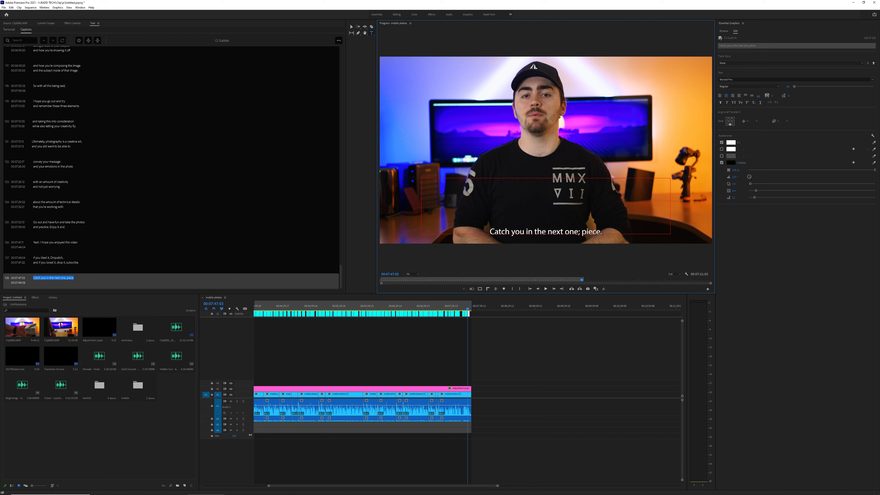
{"action": "type", "text": "ea"}
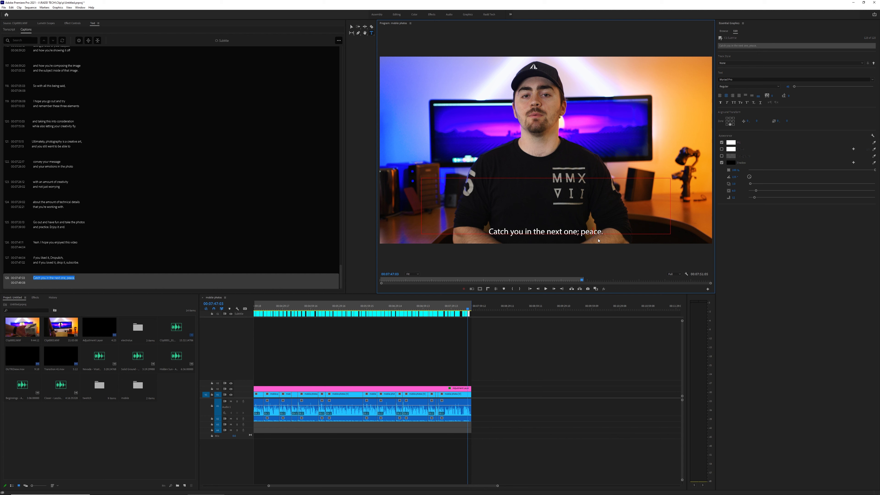
Step: Correct caption 127's misheard words to 'drop a like' and 'drop a subscribe'
{"action": "left_click", "coordinate": [76, 257]}
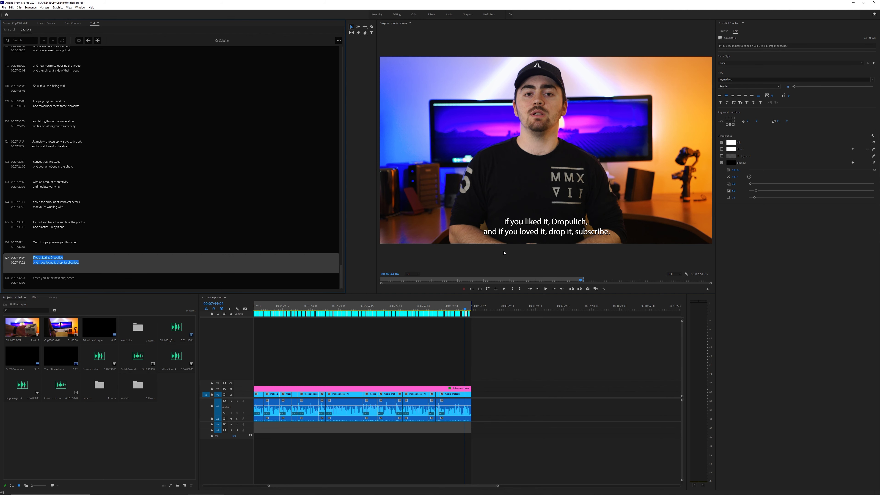
{"action": "double_click", "coordinate": [571, 224]}
{"action": "left_click", "coordinate": [578, 221]}
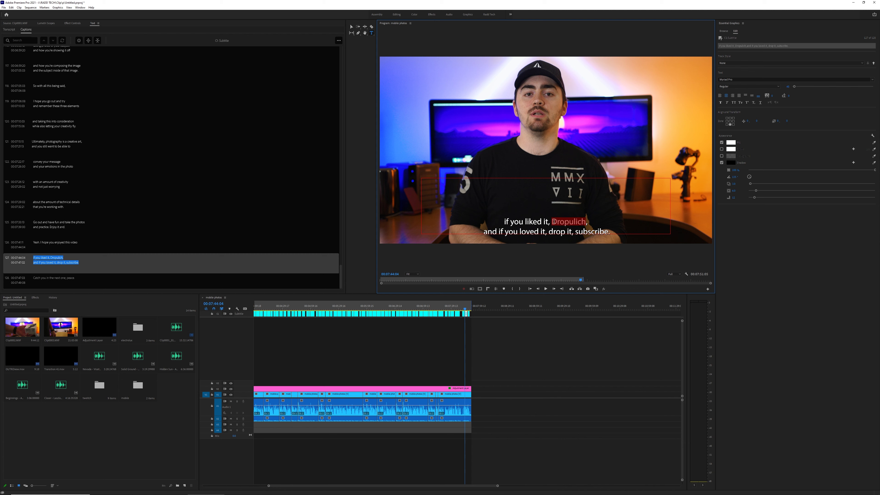
{"action": "left_click", "coordinate": [843, 45]}
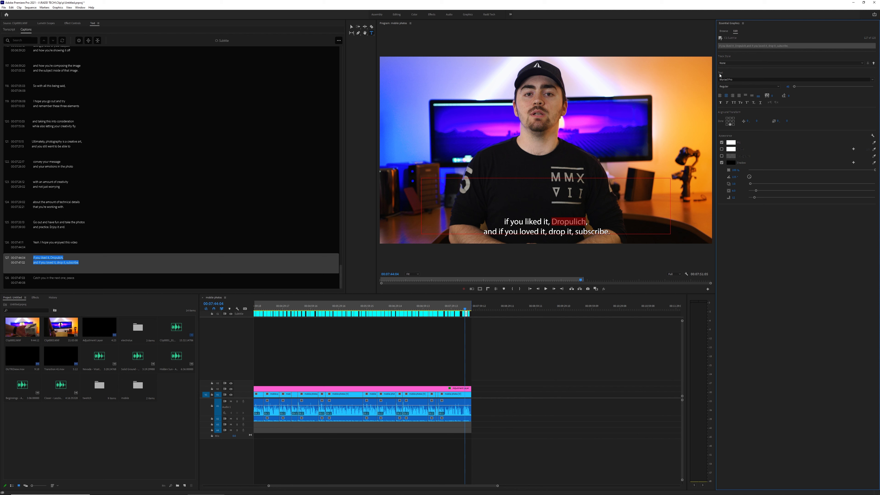
{"action": "left_click", "coordinate": [56, 260]}
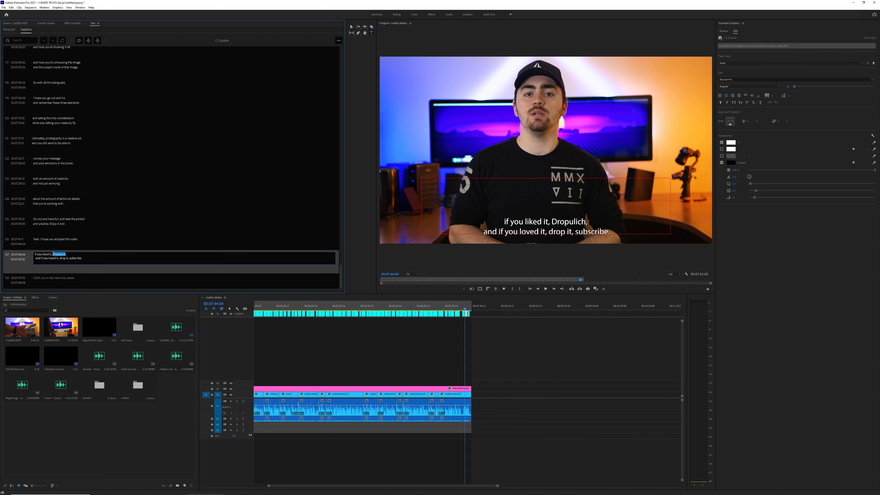
{"action": "type", "text": "drop a like"}
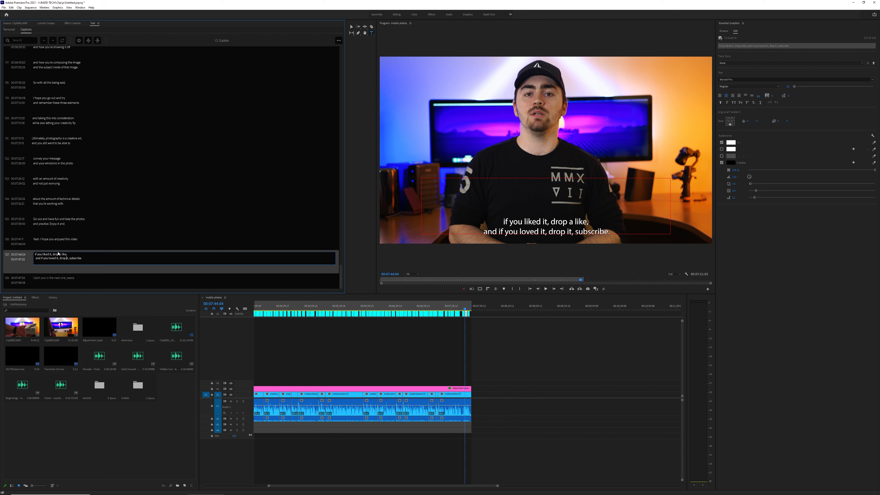
{"action": "key", "text": "Delete"}
{"action": "key", "text": "Delete"}
{"action": "key", "text": "BackSpace"}
{"action": "type", "text": "a"}
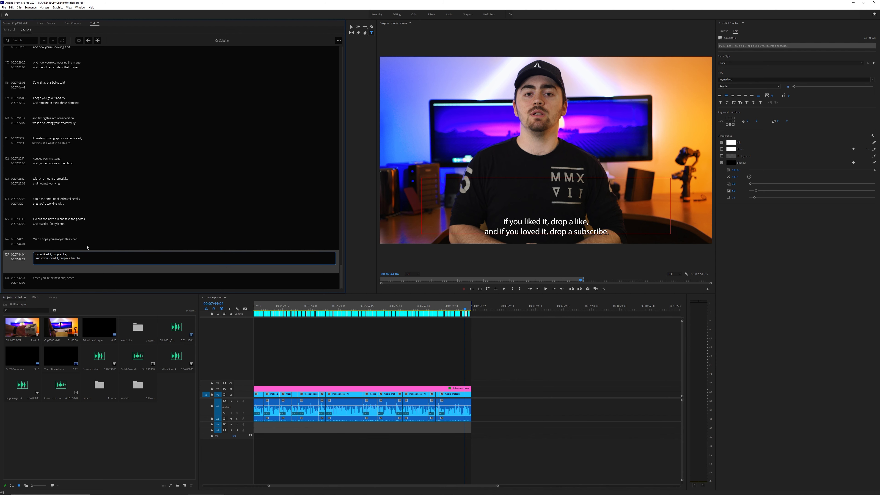
{"action": "left_click", "coordinate": [438, 347]}
Step: Export the captions as the SRT file 'photography captions.srt'
{"action": "scroll", "coordinate": [53, 183], "scroll_direction": "up", "scroll_amount": 20}
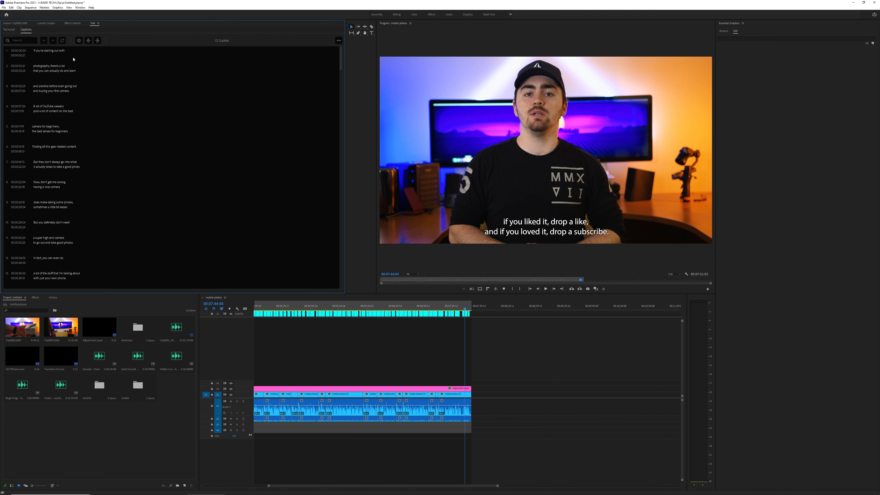
{"action": "left_click", "coordinate": [49, 51]}
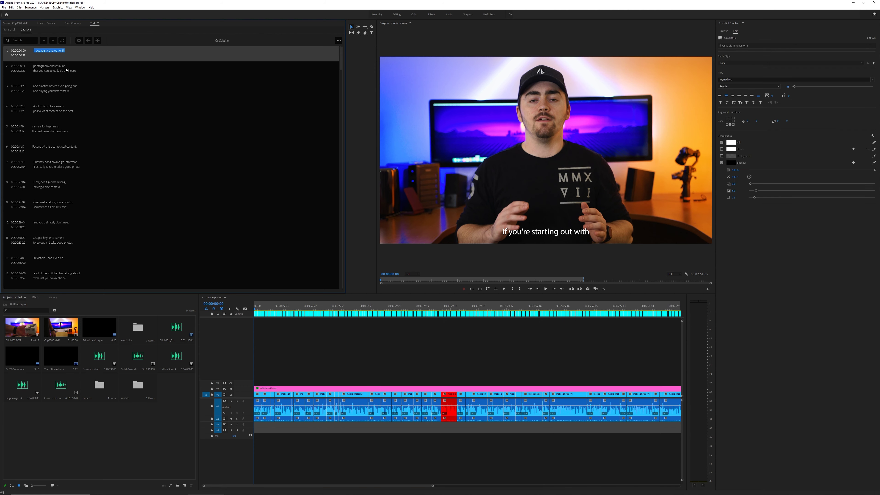
{"action": "left_click", "coordinate": [66, 71]}
{"action": "left_click", "coordinate": [339, 40]}
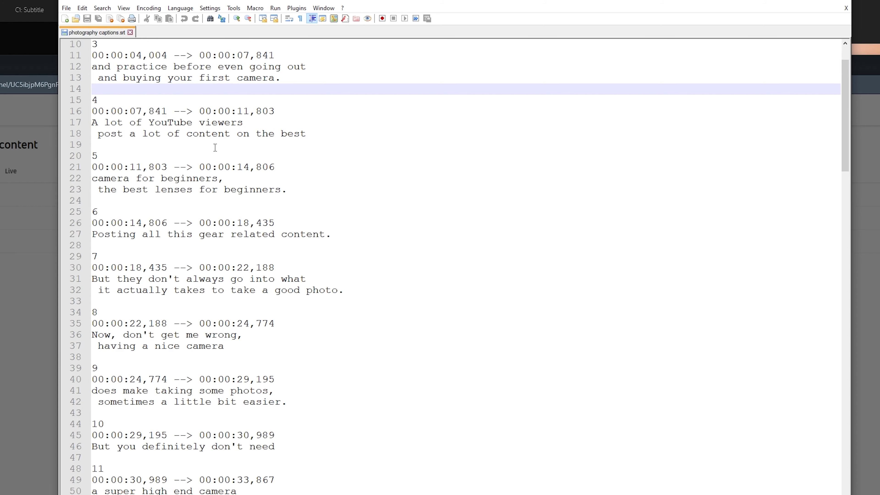
Step: Scroll through the SRT in Notepad++ to check entries up to about 120
{"action": "scroll", "coordinate": [215, 148], "scroll_direction": "down", "scroll_amount": 2}
{"action": "scroll", "coordinate": [168, 118], "scroll_direction": "down", "scroll_amount": 20}
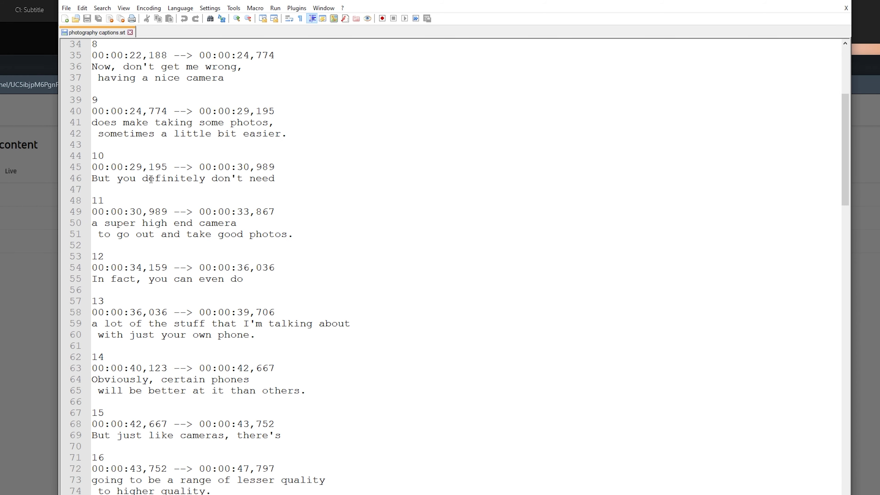
{"action": "scroll", "coordinate": [207, 338], "scroll_direction": "down", "scroll_amount": 20}
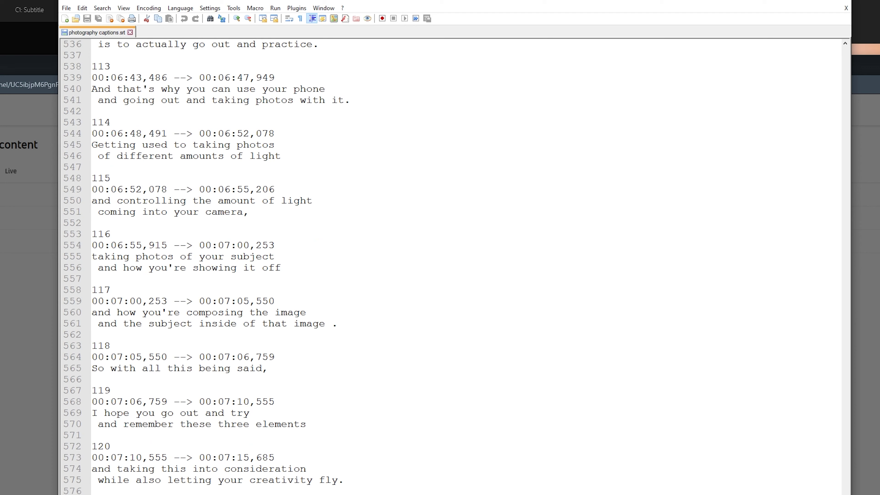
Step: In the export settings, set captions to Create Sidecar File at 25 fps
{"action": "key", "text": "alt+Tab"}
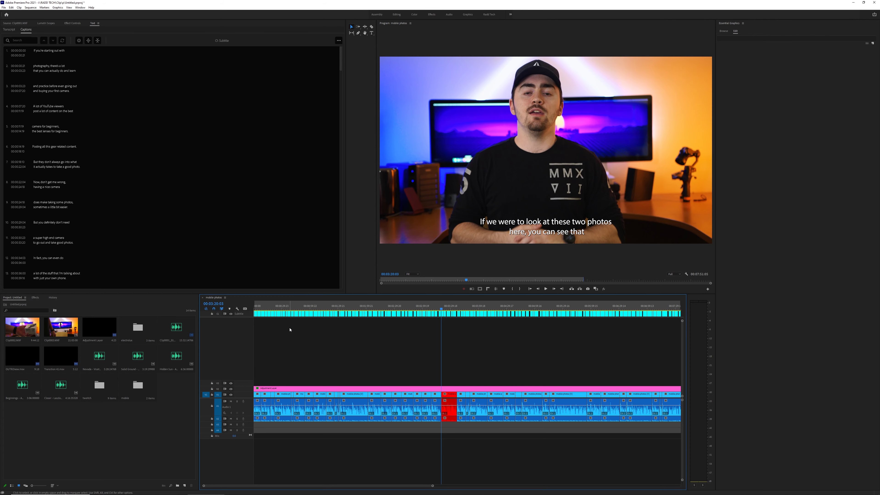
{"action": "key", "text": "ctrl+m"}
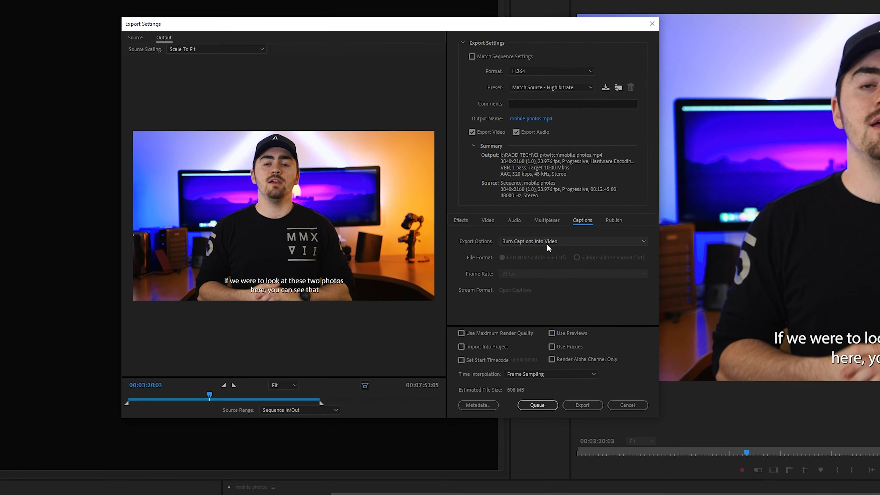
{"action": "left_click", "coordinate": [362, 173]}
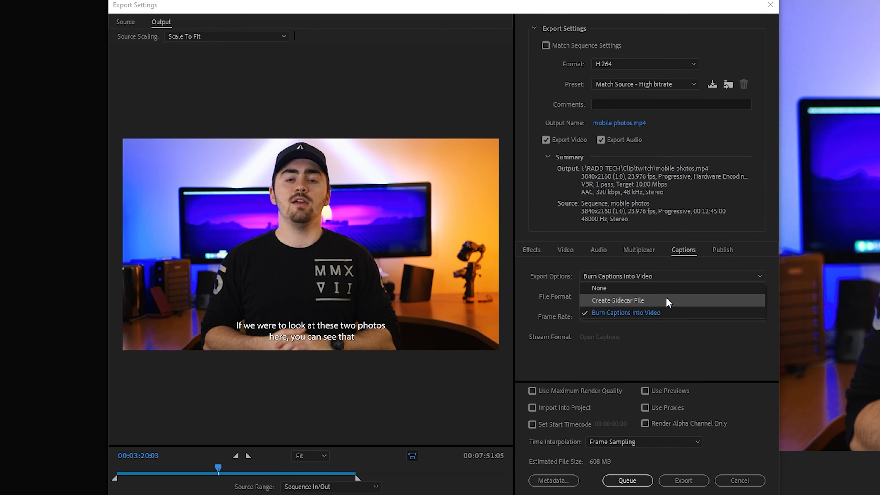
{"action": "left_click", "coordinate": [639, 300]}
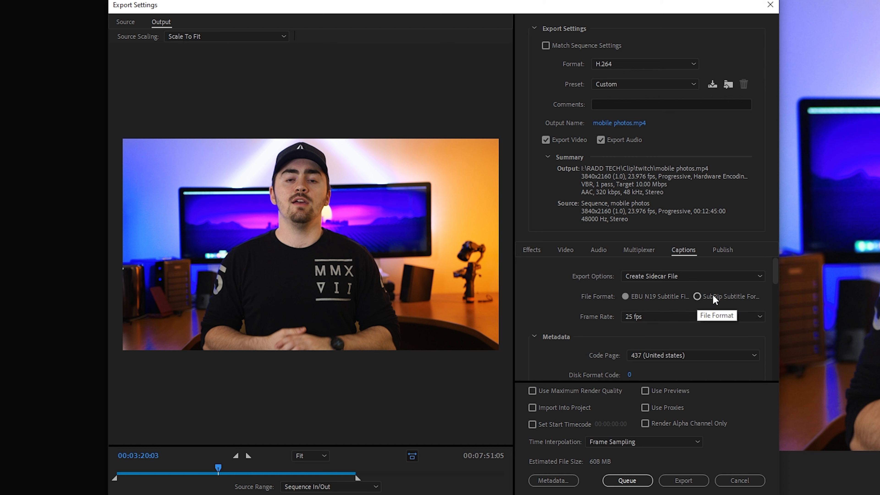
{"action": "scroll", "coordinate": [592, 332], "scroll_direction": "down", "scroll_amount": 4}
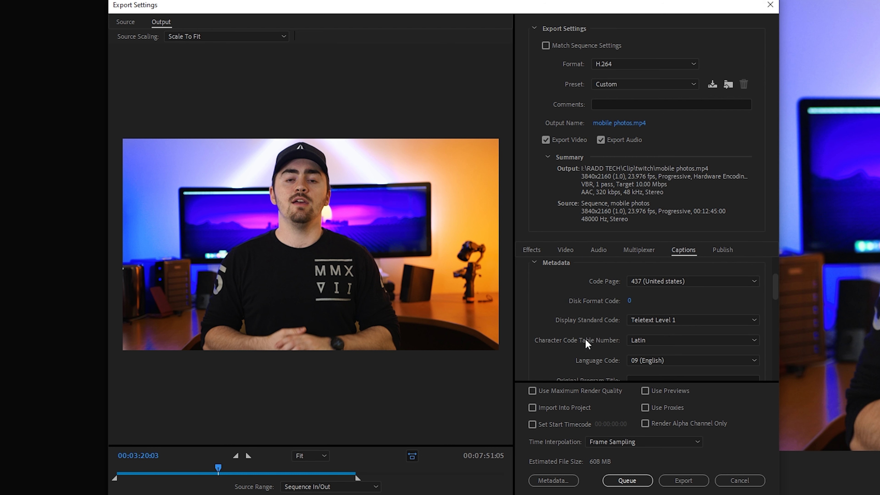
{"action": "scroll", "coordinate": [585, 338], "scroll_direction": "down", "scroll_amount": 2}
{"action": "scroll", "coordinate": [580, 335], "scroll_direction": "down", "scroll_amount": 6}
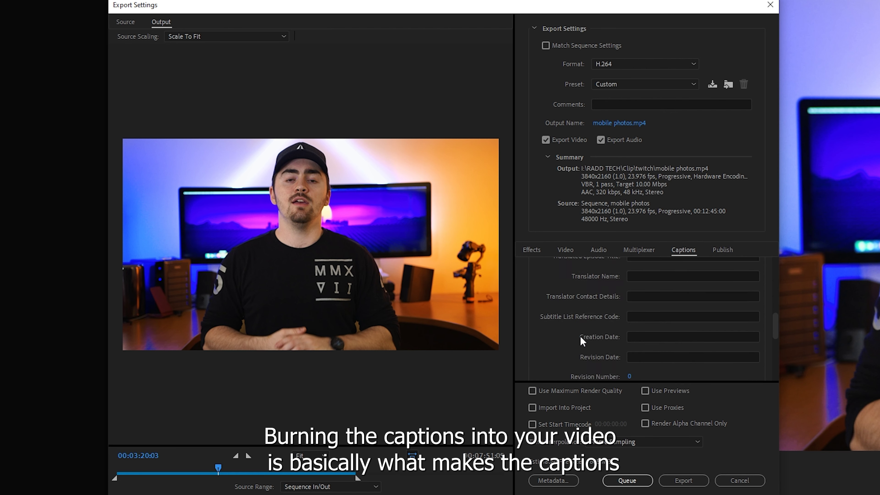
{"action": "scroll", "coordinate": [582, 341], "scroll_direction": "up", "scroll_amount": 2}
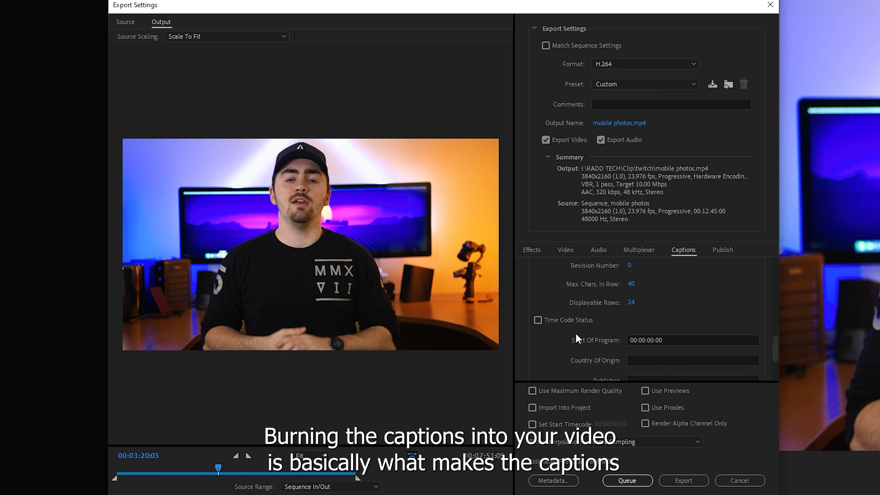
{"action": "scroll", "coordinate": [570, 335], "scroll_direction": "up", "scroll_amount": 15}
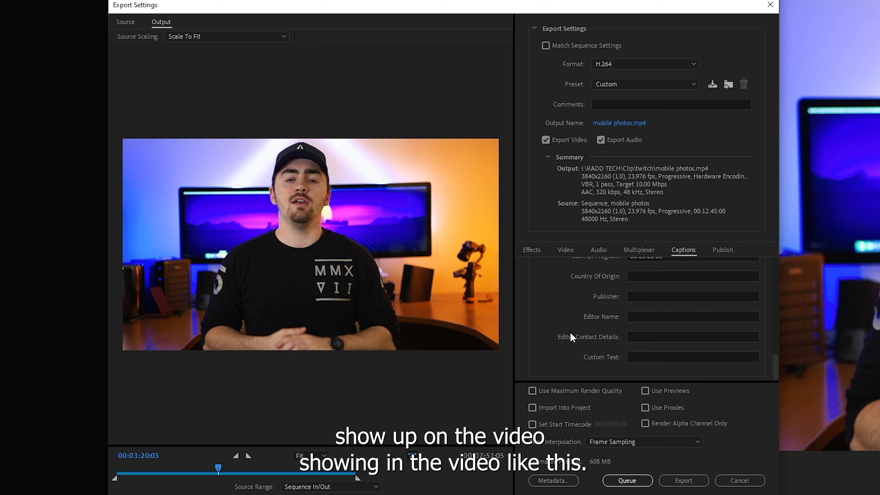
{"action": "scroll", "coordinate": [570, 331], "scroll_direction": "up", "scroll_amount": 1}
{"action": "left_click", "coordinate": [623, 319]}
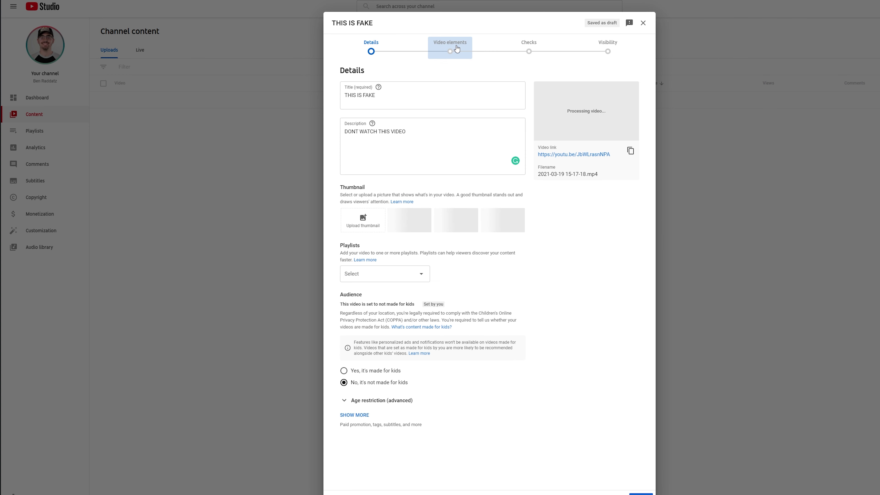
Step: Advance the 'THIS IS FAKE' upload to Video elements and open the English (Canada) subtitle editor
{"action": "left_click", "coordinate": [450, 43]}
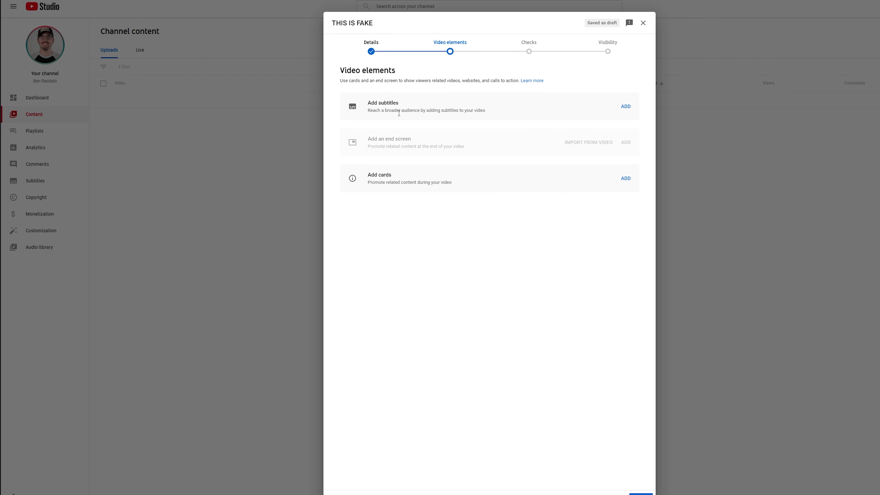
{"action": "left_click_drag", "start_coordinate": [371, 104], "coordinate": [471, 111]}
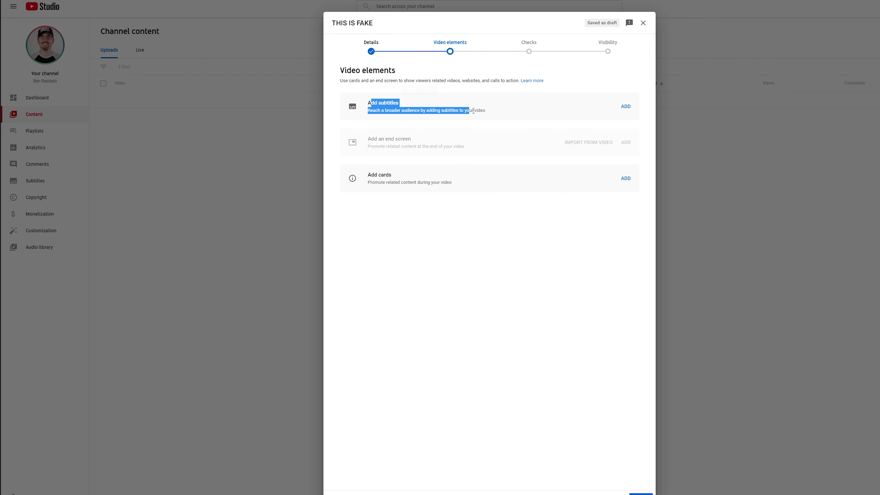
{"action": "left_click", "coordinate": [474, 111]}
{"action": "left_click_drag", "start_coordinate": [345, 104], "coordinate": [486, 112]}
{"action": "left_click", "coordinate": [454, 239]}
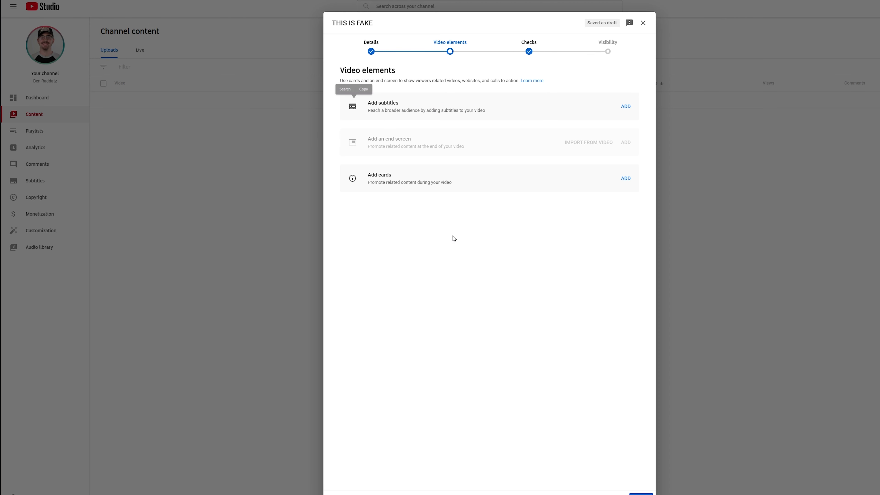
{"action": "left_click", "coordinate": [626, 107]}
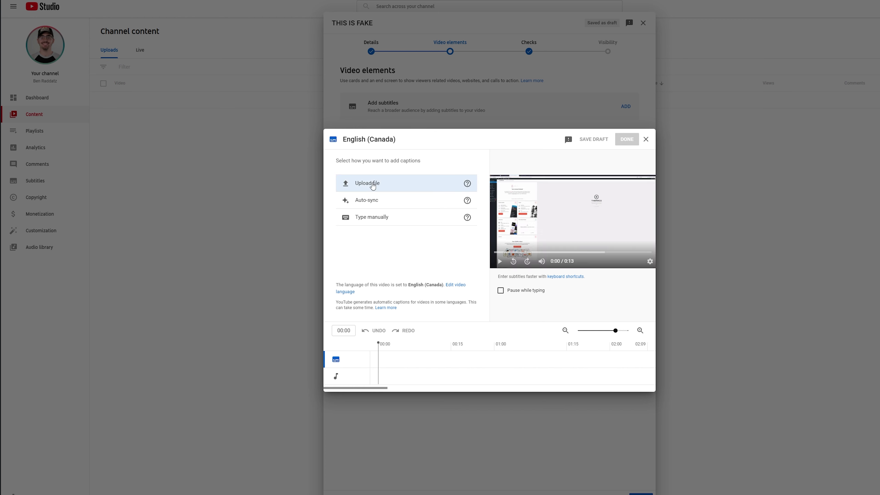
Step: Upload photography captions.srt with timing and scroll through the imported captions
{"action": "left_click", "coordinate": [373, 187]}
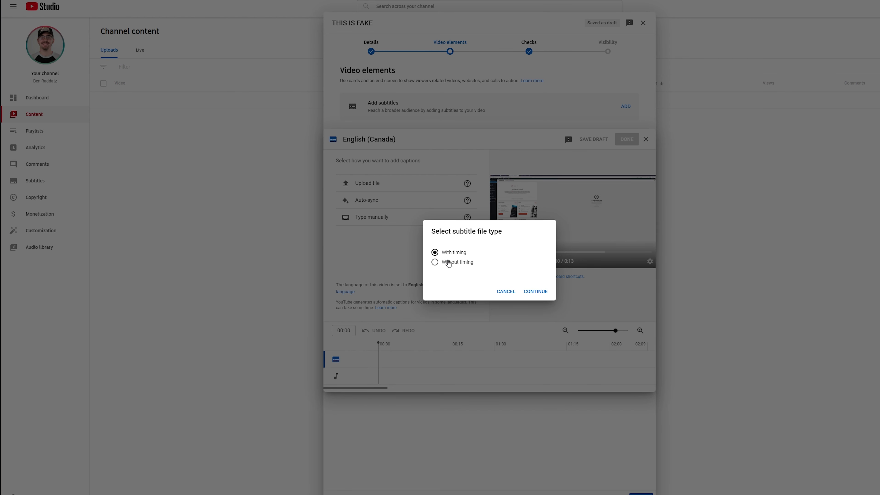
{"action": "left_click", "coordinate": [536, 292]}
{"action": "left_click", "coordinate": [223, 73]}
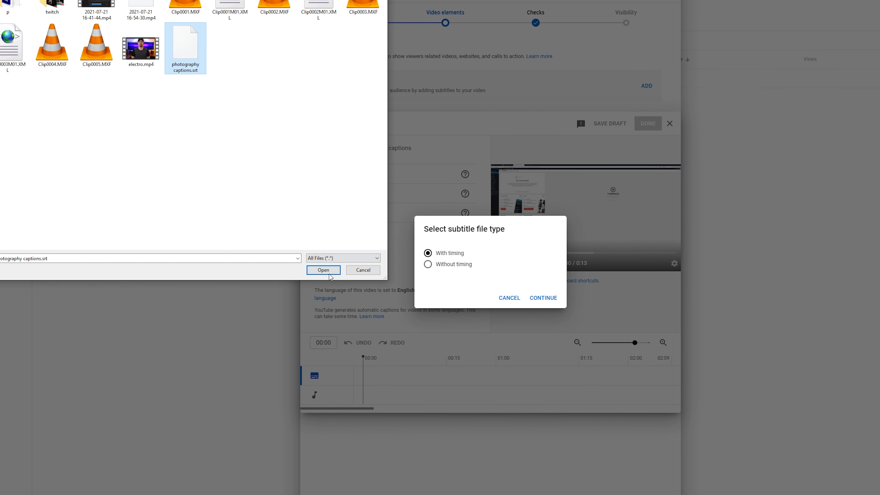
{"action": "left_click", "coordinate": [328, 274]}
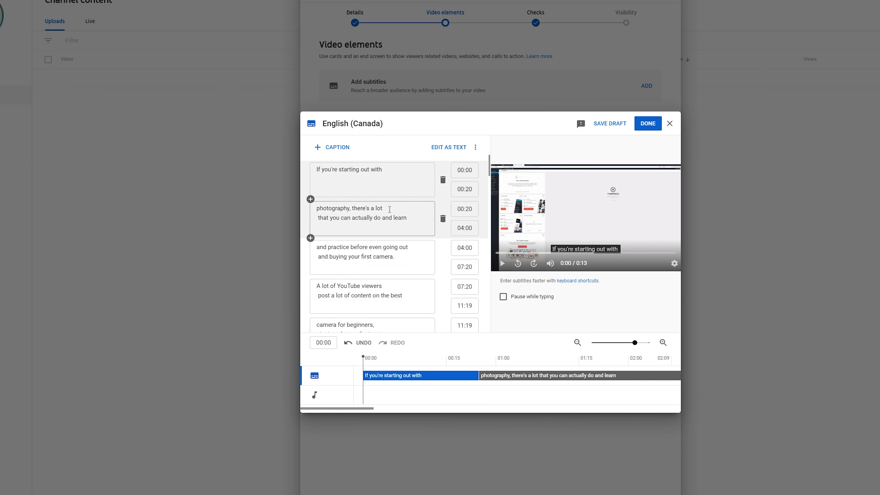
{"action": "scroll", "coordinate": [364, 243], "scroll_direction": "down", "scroll_amount": 15}
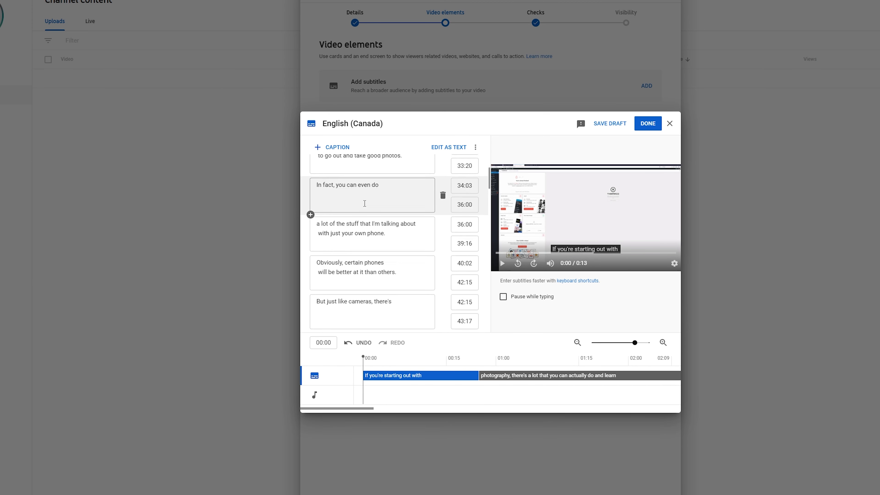
{"action": "scroll", "coordinate": [363, 242], "scroll_direction": "down", "scroll_amount": 15}
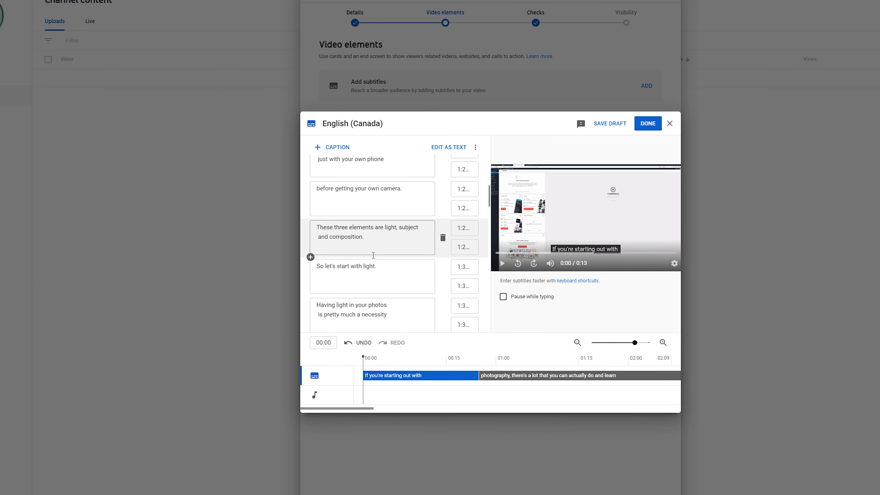
{"action": "scroll", "coordinate": [374, 255], "scroll_direction": "down", "scroll_amount": 15}
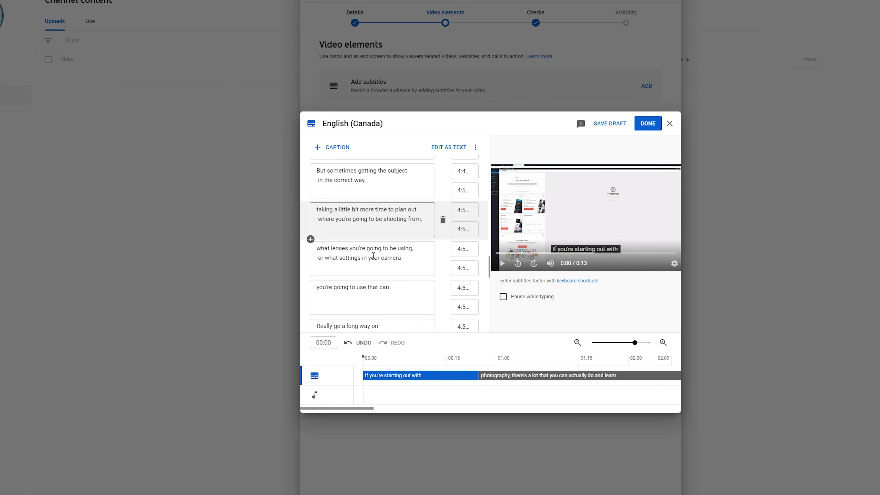
{"action": "scroll", "coordinate": [373, 256], "scroll_direction": "down", "scroll_amount": 10}
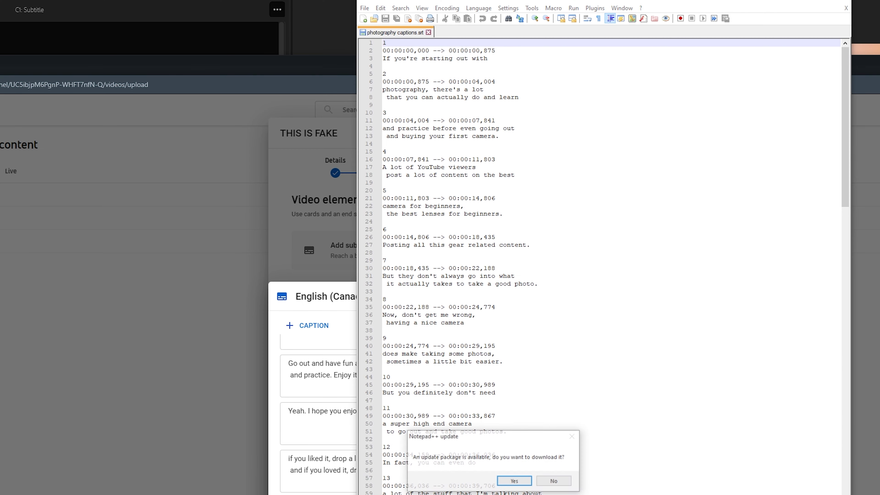
Step: Decline the Notepad++ update, widen the editor window and zoom in on the SRT text
{"action": "left_click", "coordinate": [554, 481]}
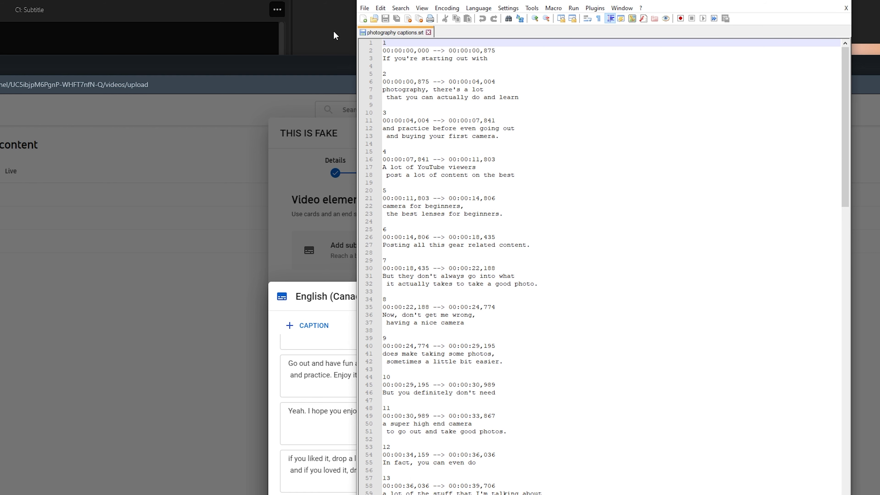
{"action": "left_click_drag", "start_coordinate": [357, 44], "coordinate": [59, 44]}
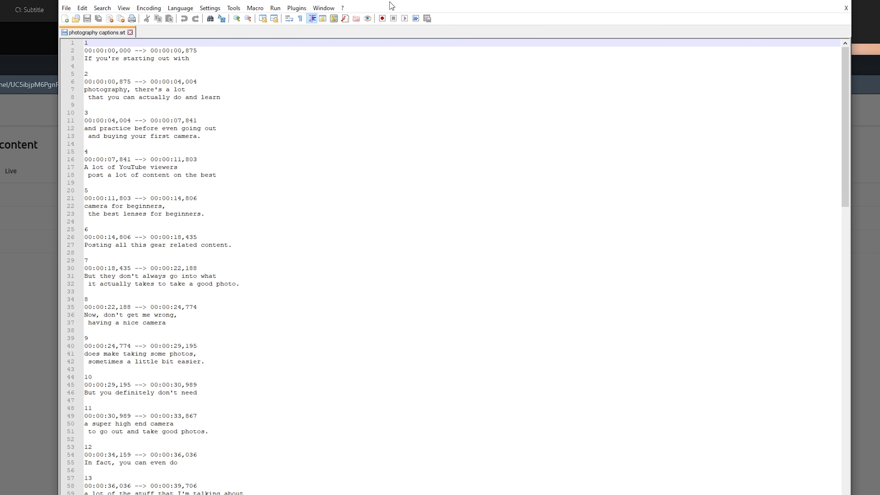
{"action": "left_click", "coordinate": [270, 51]}
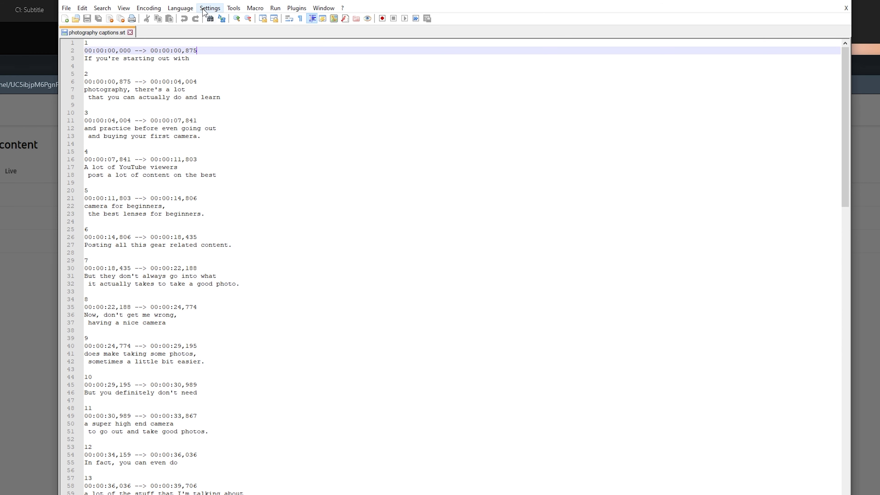
{"action": "left_click", "coordinate": [124, 8]}
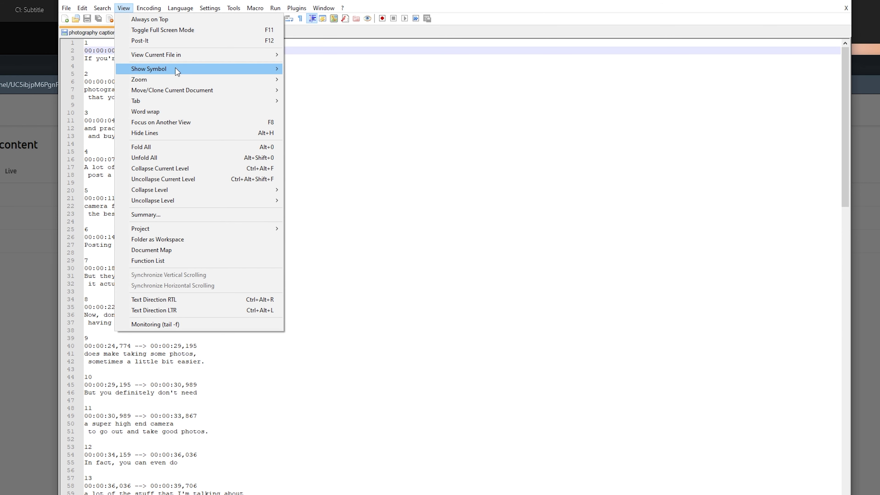
{"action": "mouse_move", "coordinate": [177, 80]}
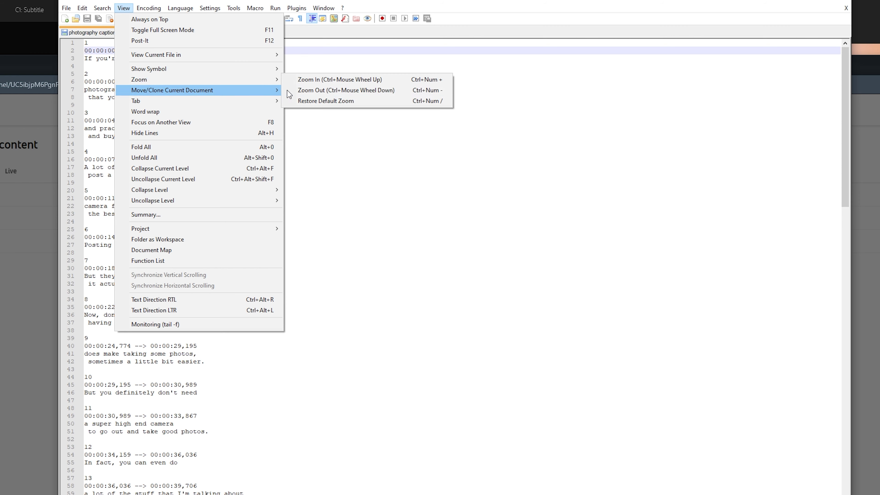
{"action": "left_click", "coordinate": [331, 80]}
Step: Check that caption end times ,875, ,004 and ,841 match the next captions' start times
{"action": "scroll", "coordinate": [342, 254], "scroll_direction": "up", "scroll_amount": 4}
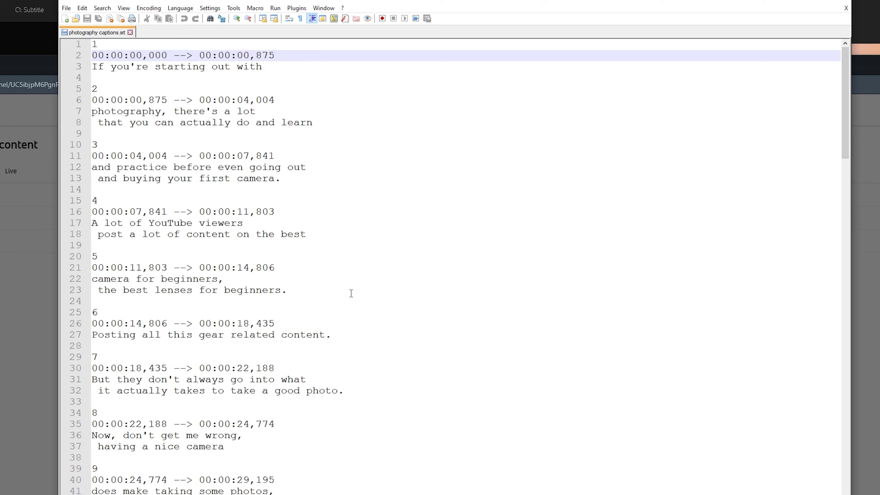
{"action": "scroll", "coordinate": [287, 338], "scroll_direction": "down", "scroll_amount": 12}
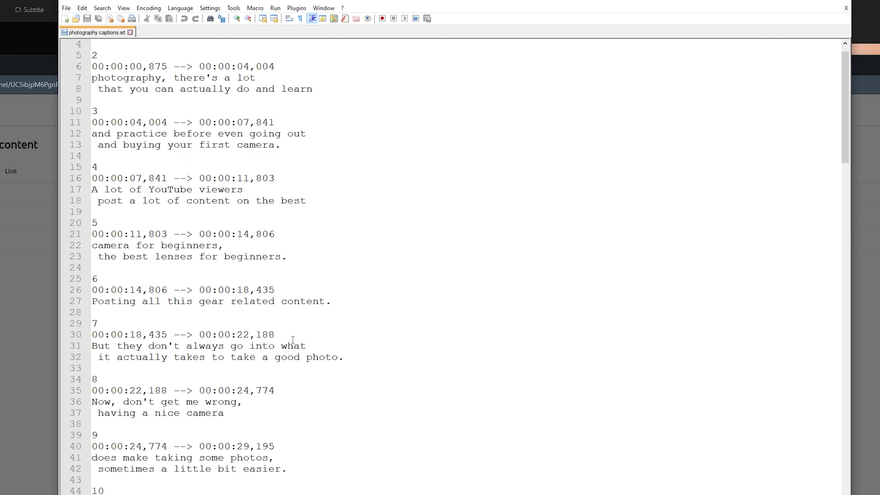
{"action": "scroll", "coordinate": [288, 357], "scroll_direction": "up", "scroll_amount": 12}
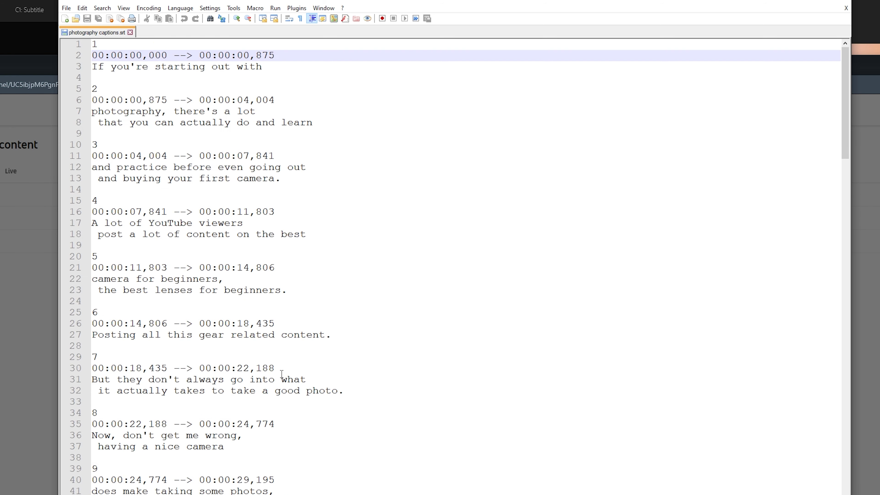
{"action": "double_click", "coordinate": [262, 56]}
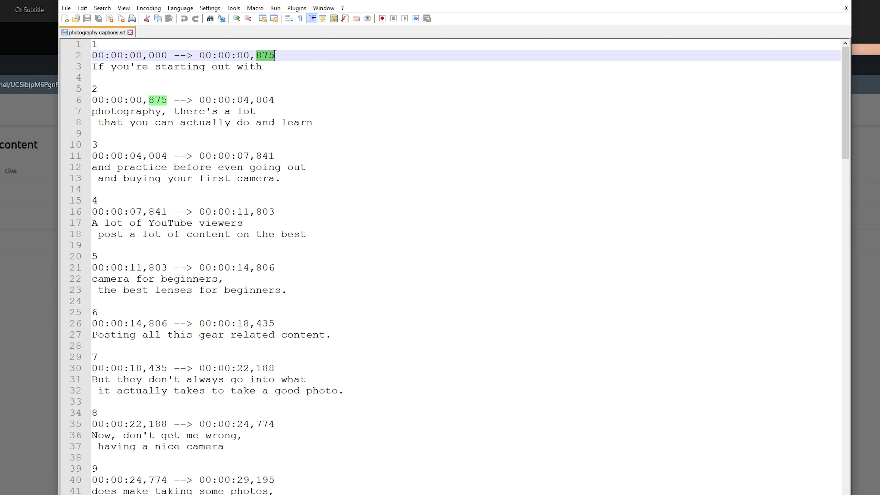
{"action": "double_click", "coordinate": [260, 100]}
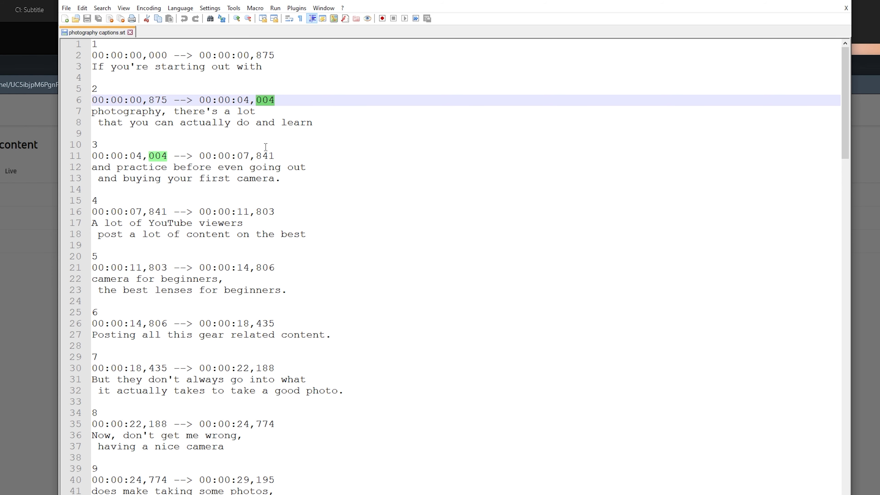
{"action": "double_click", "coordinate": [262, 156]}
{"action": "left_click", "coordinate": [264, 187]}
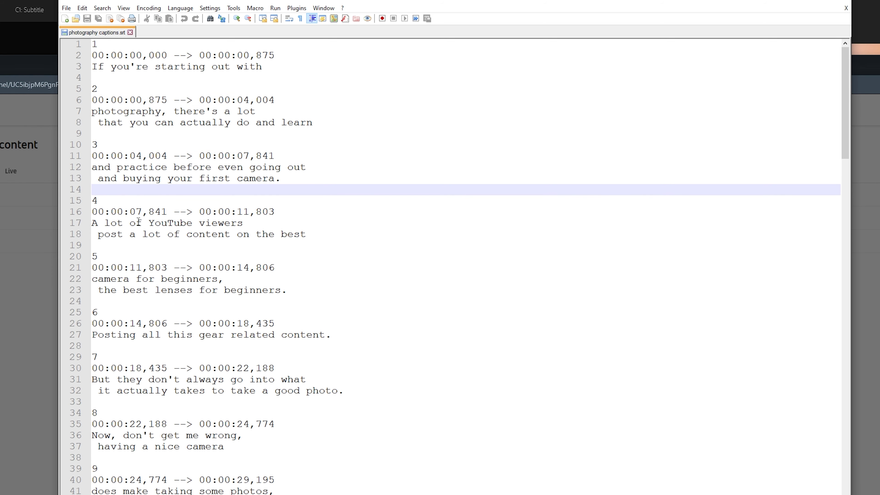
{"action": "scroll", "coordinate": [139, 222], "scroll_direction": "down", "scroll_amount": 5}
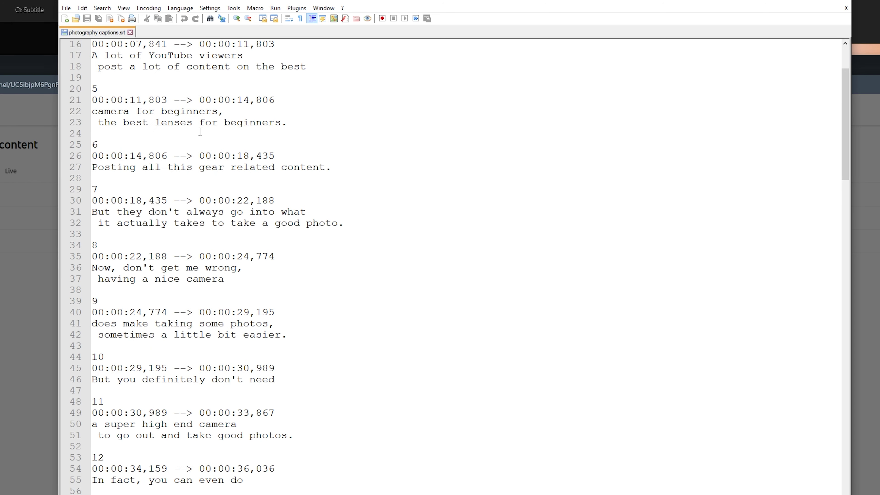
{"action": "scroll", "coordinate": [200, 132], "scroll_direction": "down", "scroll_amount": 10}
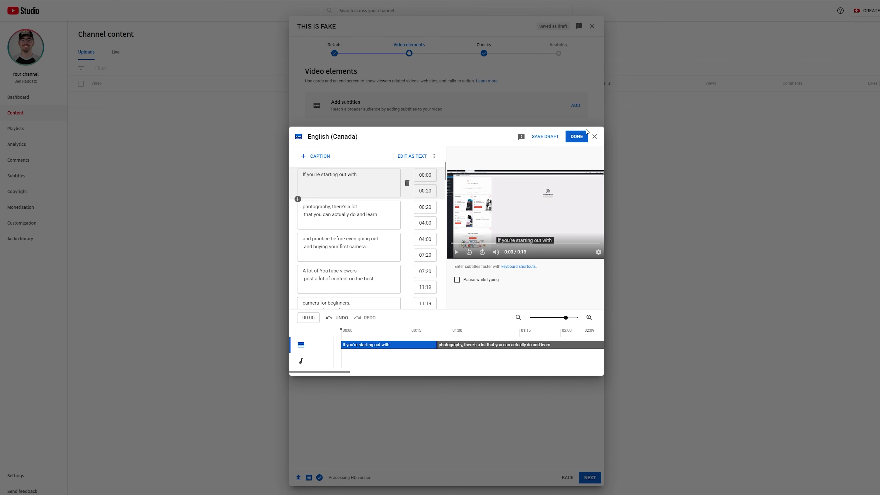
Step: Finish the English (Canada) subtitle editor and move the upload on to the Checks step
{"action": "left_click", "coordinate": [577, 137]}
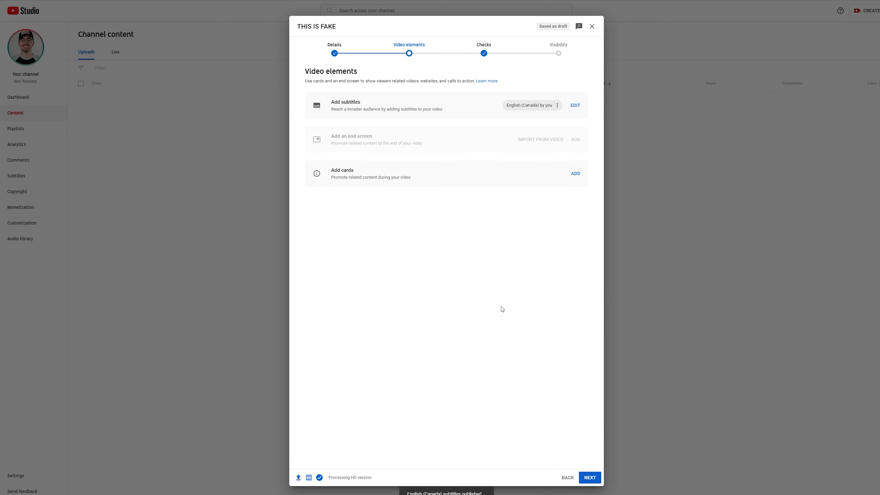
{"action": "left_click", "coordinate": [590, 478]}
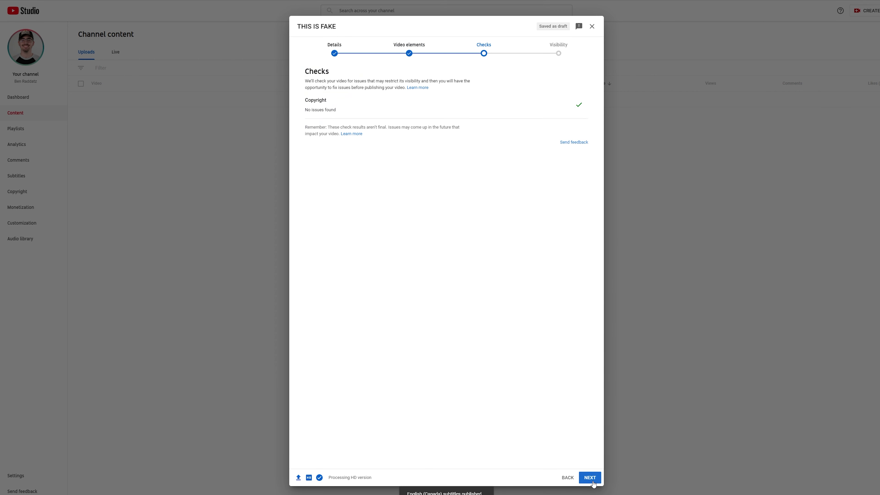